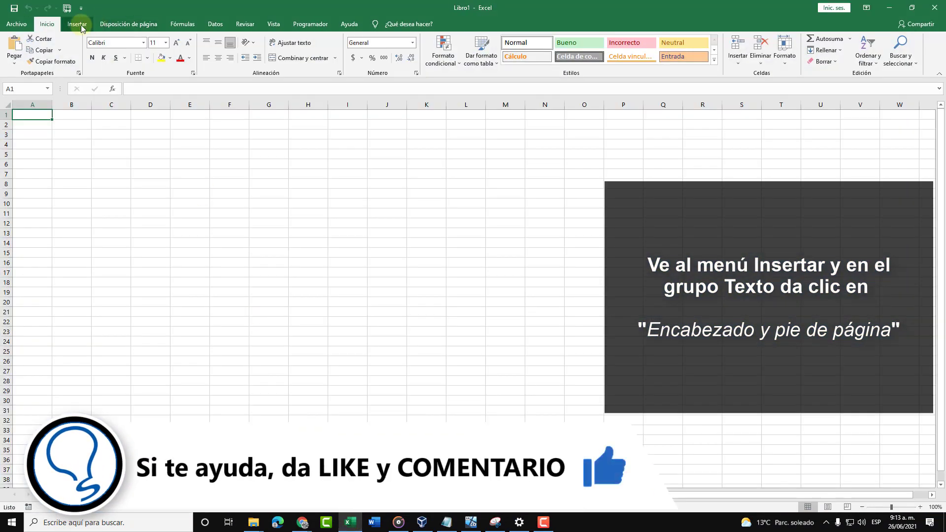
Type Solvetic into the centre header section and start typing Pagina 1 in the left footer section
{"action": "left_click", "coordinate": [77, 24]}
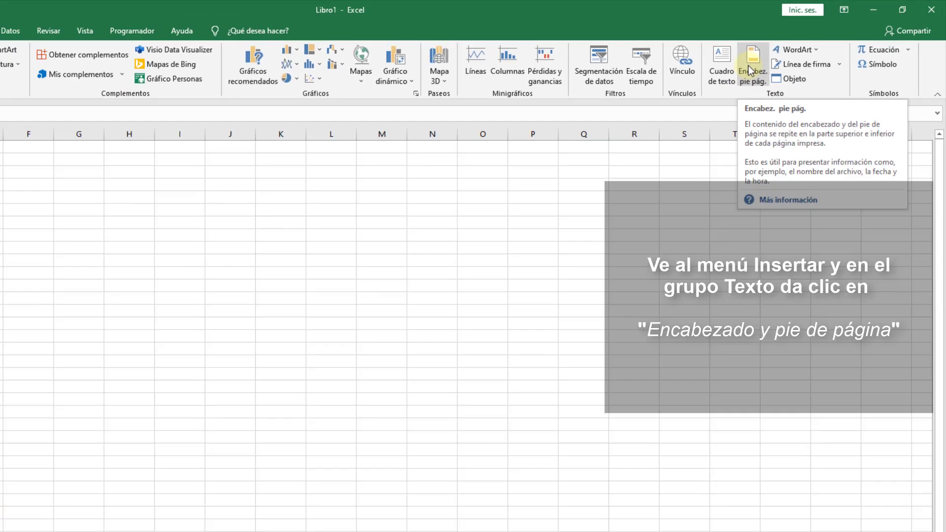
{"action": "left_click", "coordinate": [705, 80]}
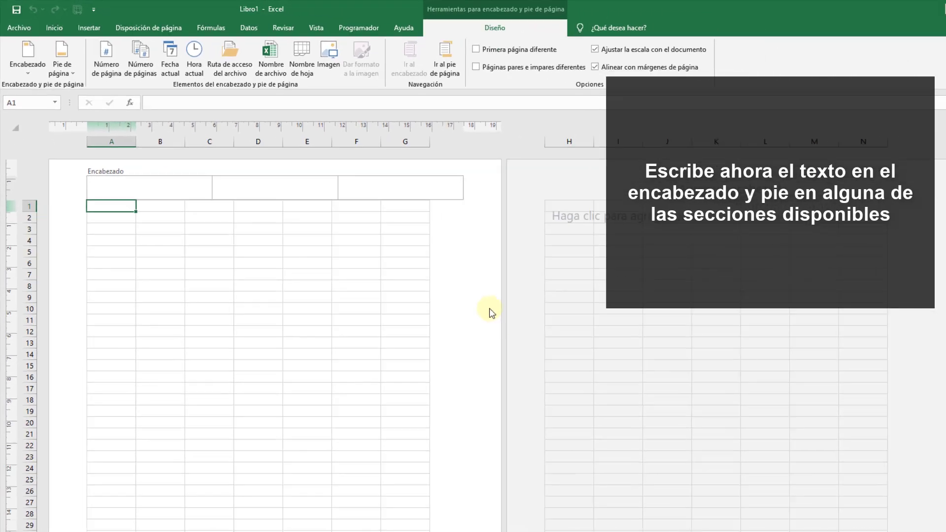
{"action": "left_click", "coordinate": [490, 313]}
{"action": "scroll", "coordinate": [426, 378], "scroll_direction": "down", "scroll_amount": 7}
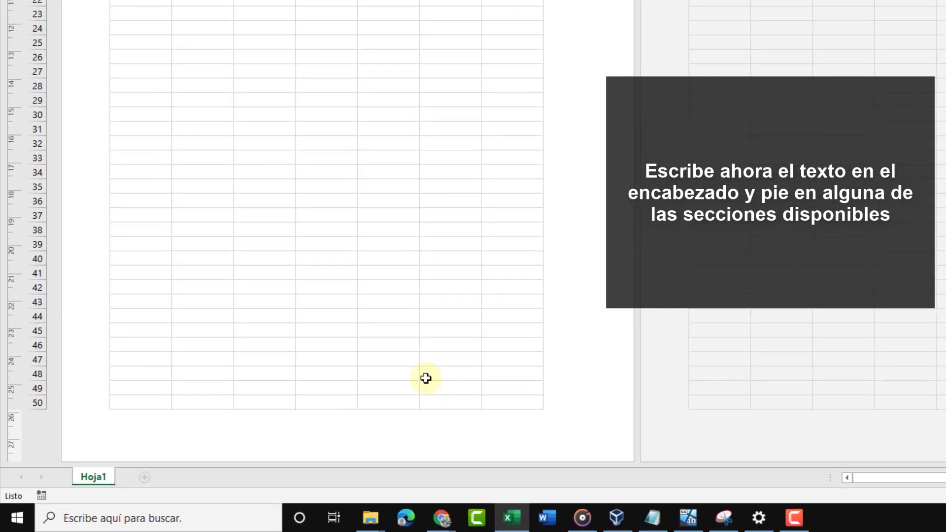
{"action": "left_click", "coordinate": [326, 417]}
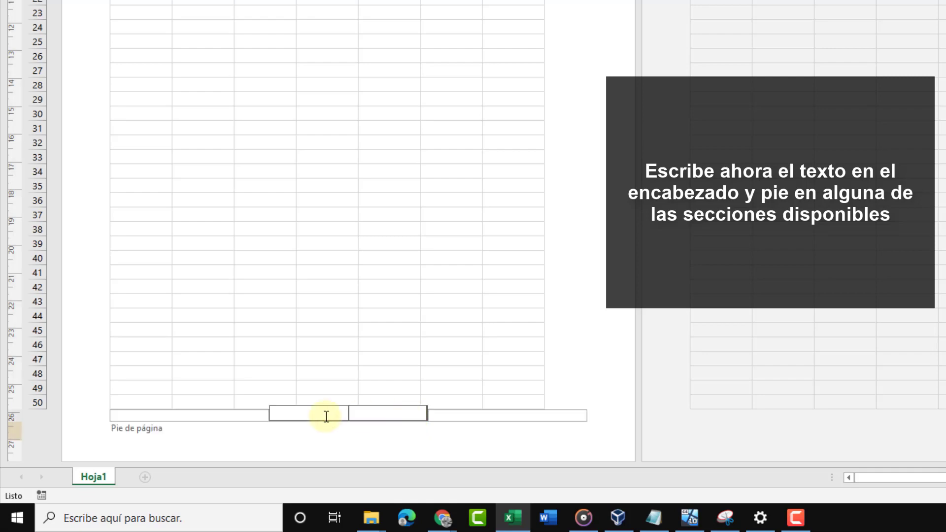
{"action": "left_click", "coordinate": [247, 414]}
{"action": "type", "text": "Pagina"}
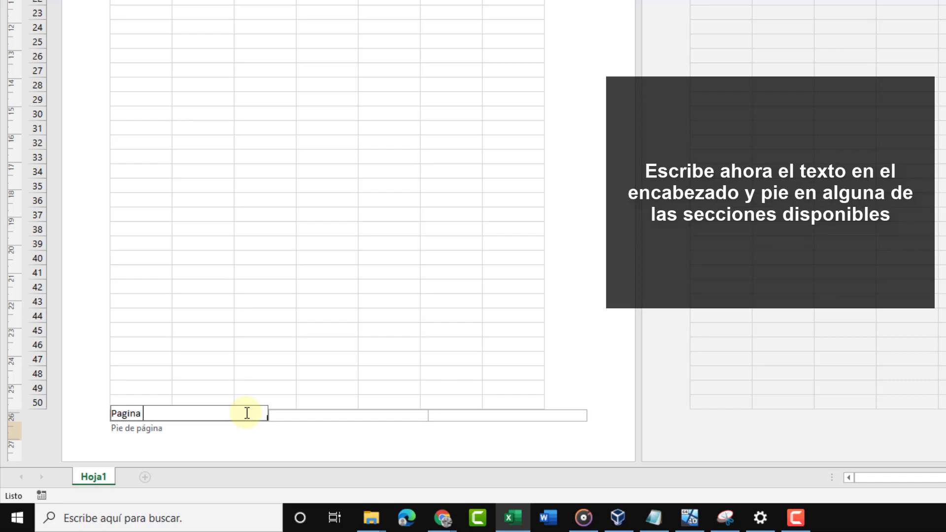
Complete the Pagina 1 footer and insert the current date, 26/06/2021, into the left header section
{"action": "type", "text": "1"}
{"action": "left_click", "coordinate": [257, 392]}
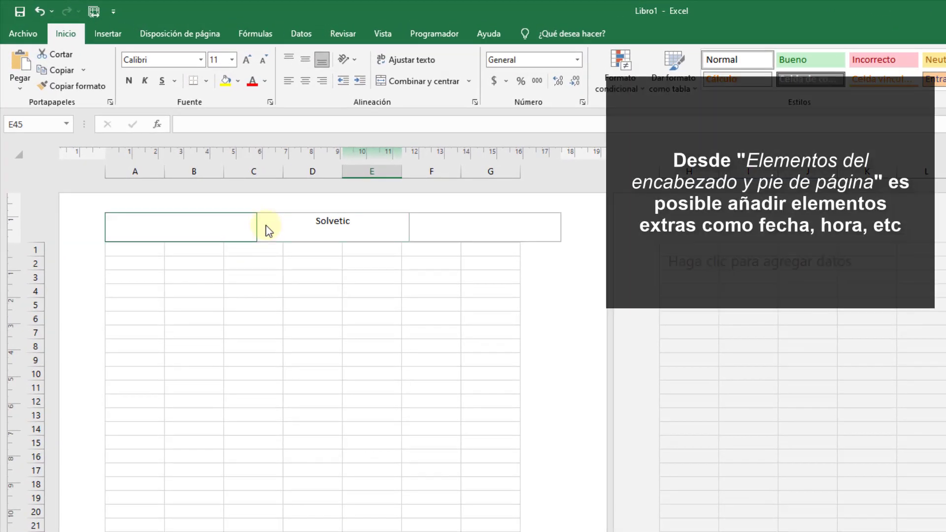
{"action": "left_click", "coordinate": [204, 225]}
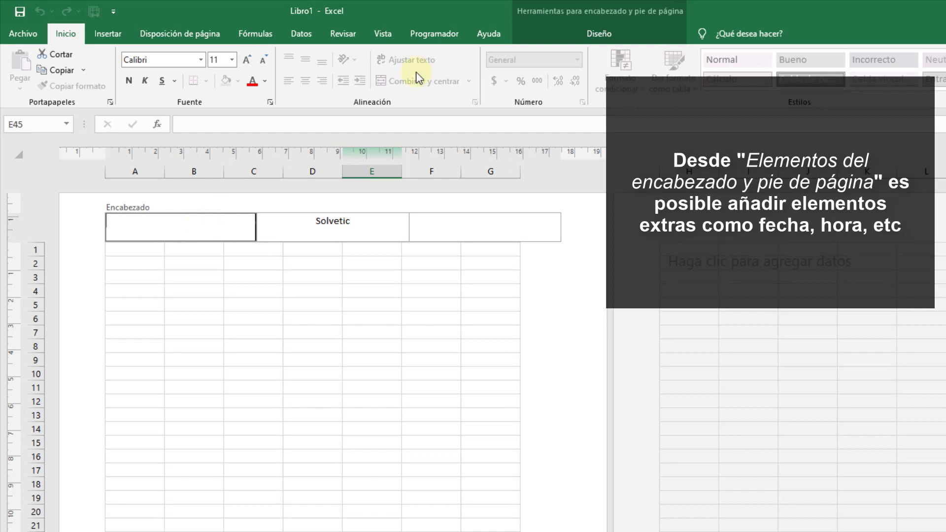
{"action": "left_click", "coordinate": [592, 35]}
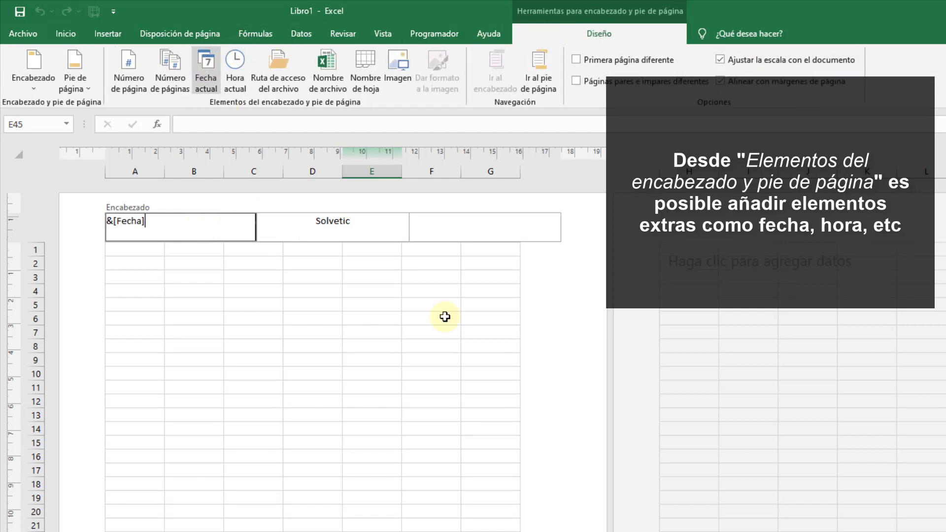
{"action": "left_click", "coordinate": [567, 340]}
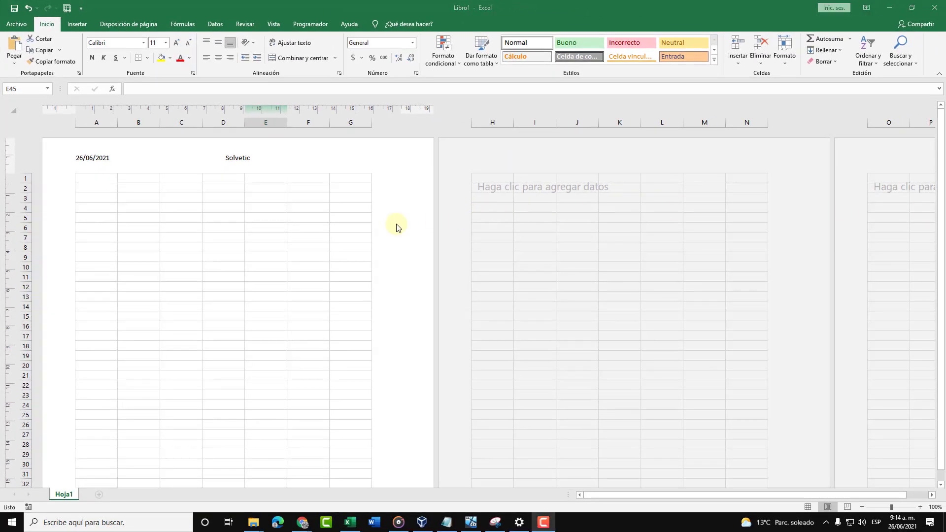
{"action": "scroll", "coordinate": [303, 352], "scroll_direction": "down", "scroll_amount": 10}
{"action": "scroll", "coordinate": [303, 352], "scroll_direction": "up", "scroll_amount": 5}
{"action": "scroll", "coordinate": [362, 327], "scroll_direction": "up", "scroll_amount": 5}
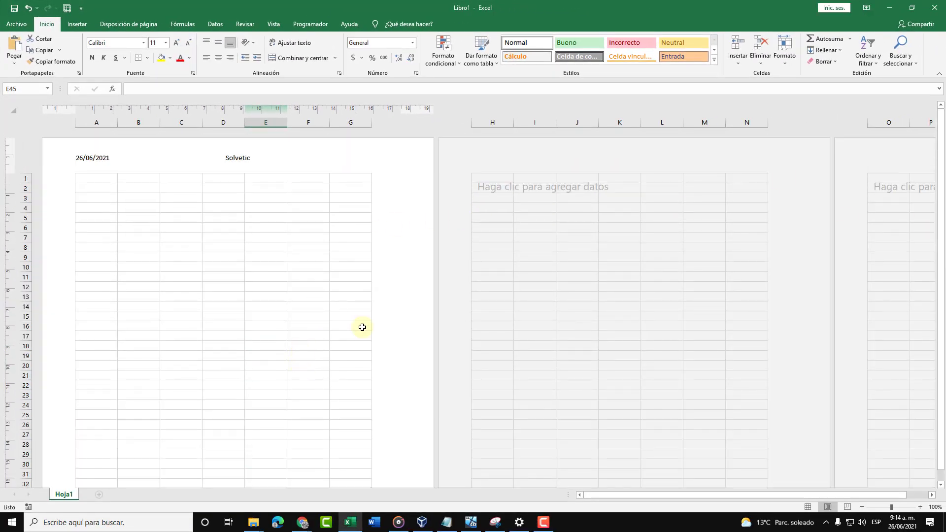
Open header editing on a blank sheet and start inserting a picture into the left header section
{"action": "left_click", "coordinate": [889, 10]}
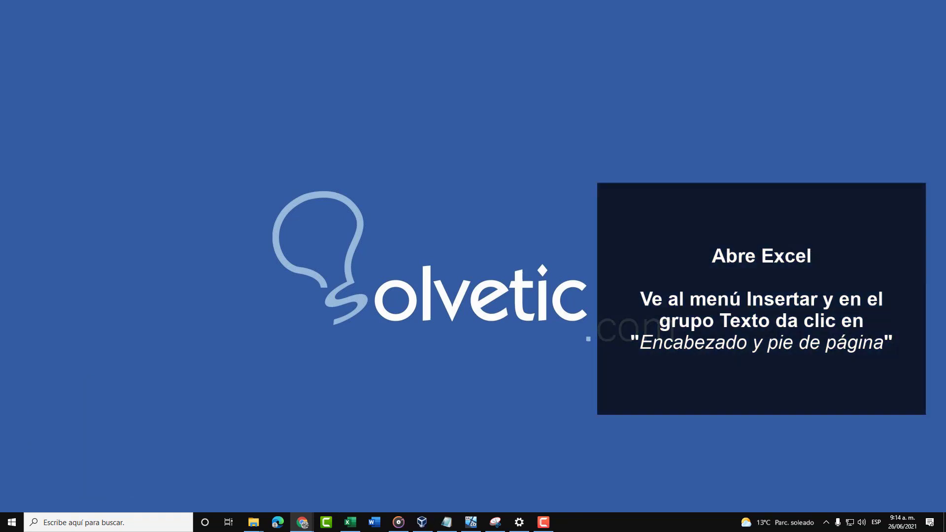
{"action": "left_click", "coordinate": [350, 523]}
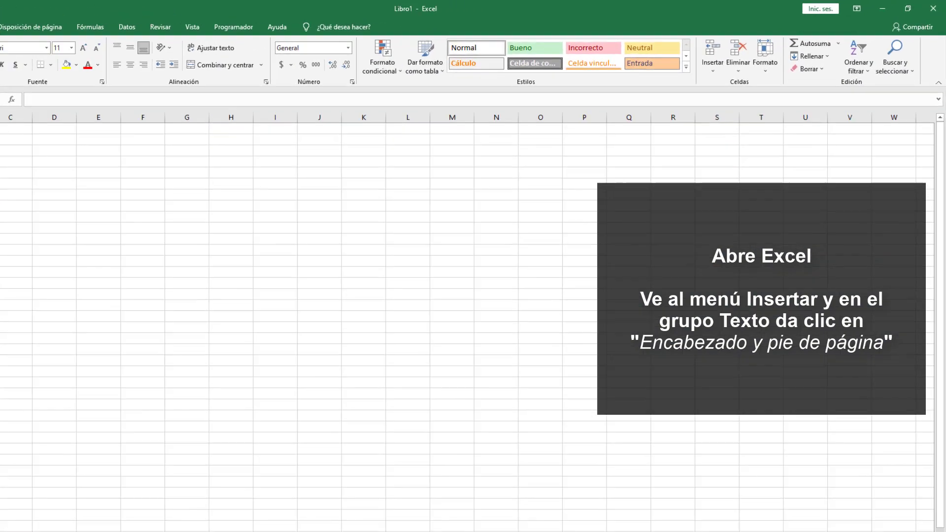
{"action": "left_click", "coordinate": [76, 24]}
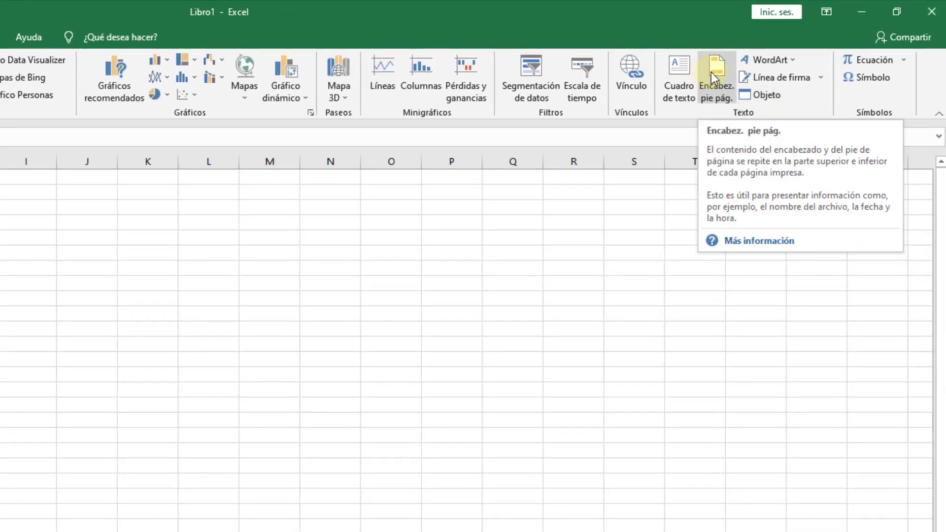
{"action": "left_click", "coordinate": [712, 72]}
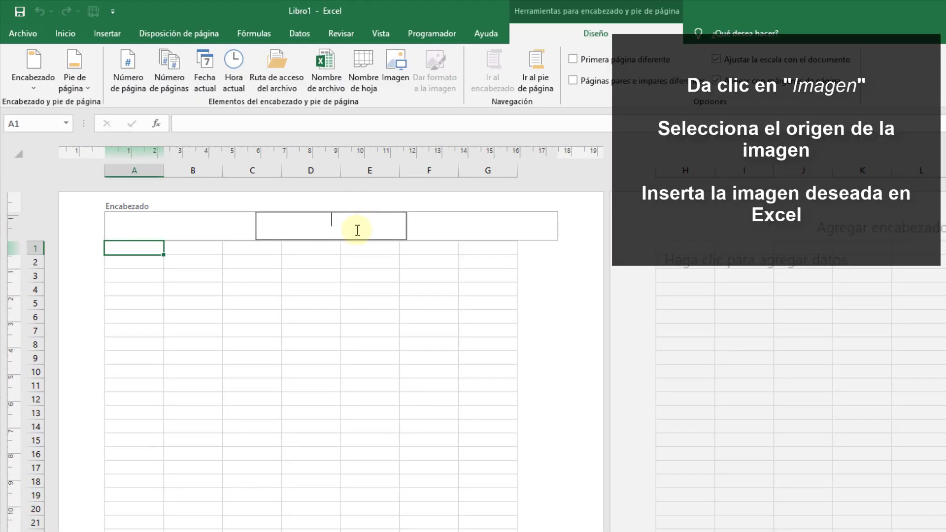
{"action": "left_click", "coordinate": [210, 228]}
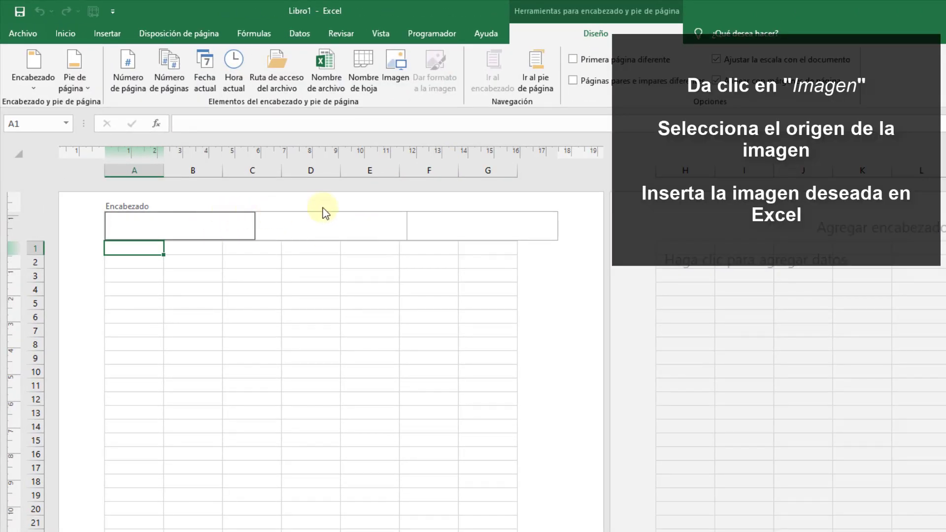
{"action": "left_click", "coordinate": [400, 63]}
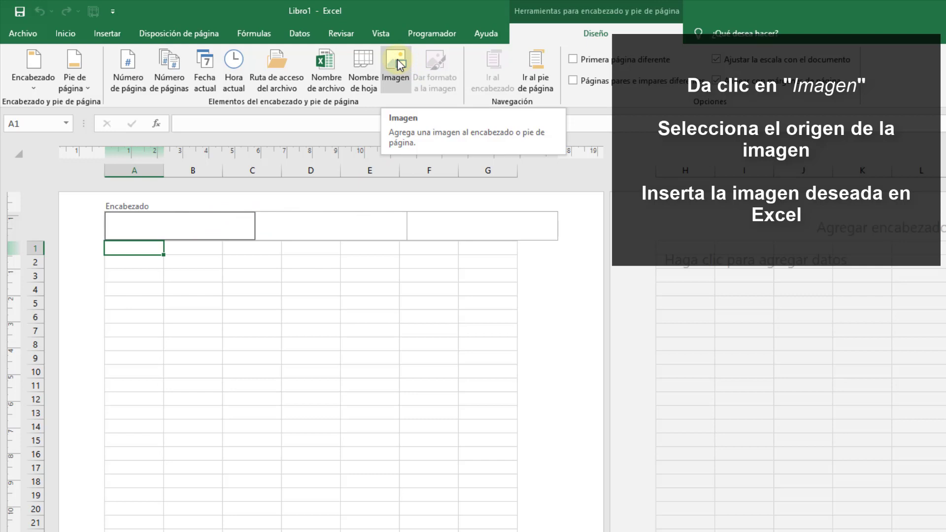
{"action": "left_click", "coordinate": [397, 61]}
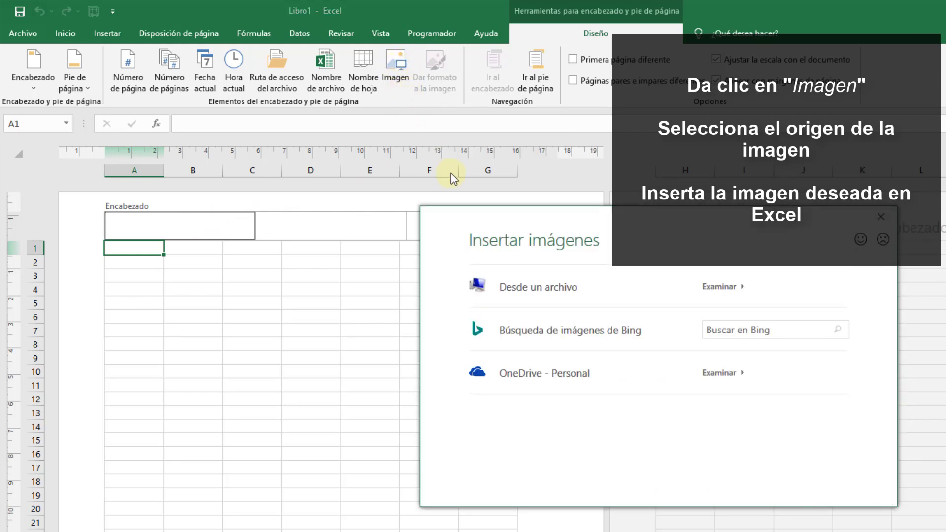
Insert the Solvetic (Large) image from the Imágenes guardadas folder into the left header
{"action": "left_click", "coordinate": [511, 296]}
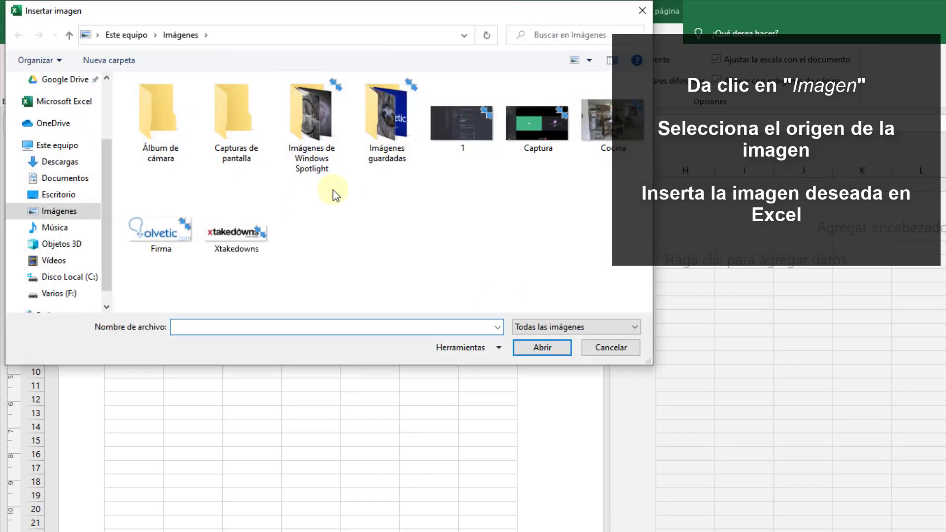
{"action": "left_click", "coordinate": [400, 120]}
{"action": "double_click", "coordinate": [400, 120]}
{"action": "scroll", "coordinate": [395, 266], "scroll_direction": "down", "scroll_amount": 5}
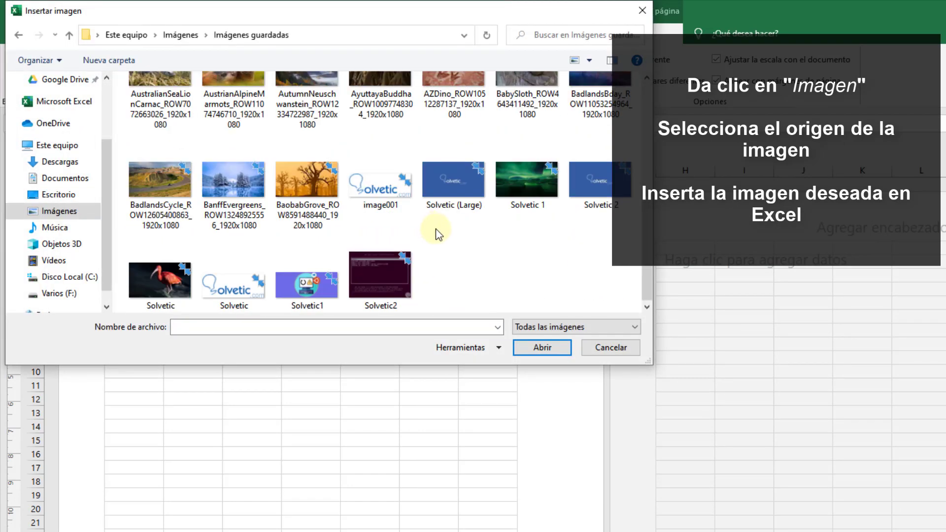
{"action": "left_click", "coordinate": [460, 191]}
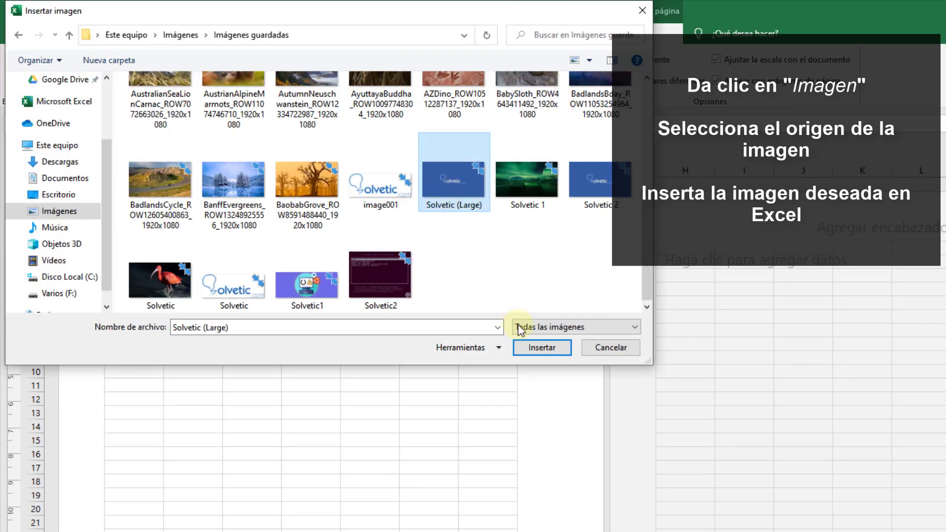
{"action": "left_click", "coordinate": [527, 348]}
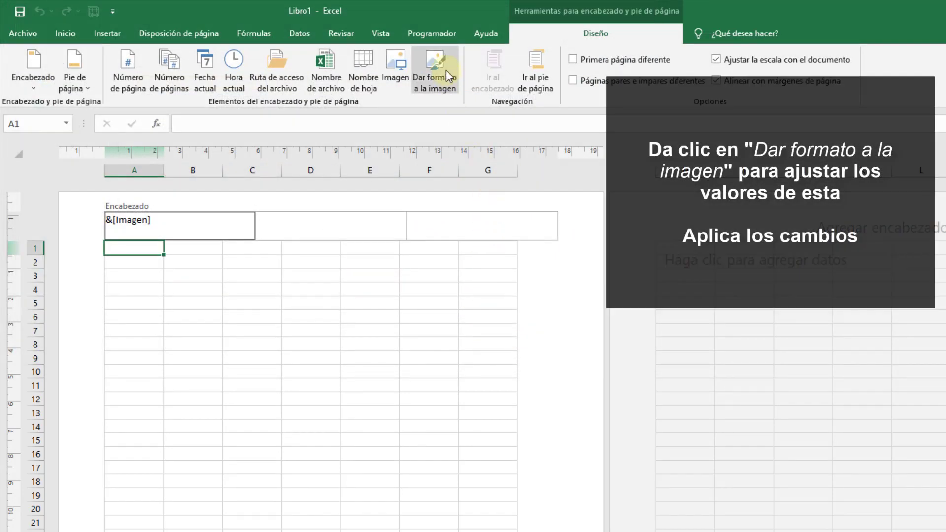
Scale the header logo to 14 %, then reduce it to 8 % (about 2.33 × 4.12 cm)
{"action": "left_click", "coordinate": [432, 65]}
{"action": "type", "text": "4"}
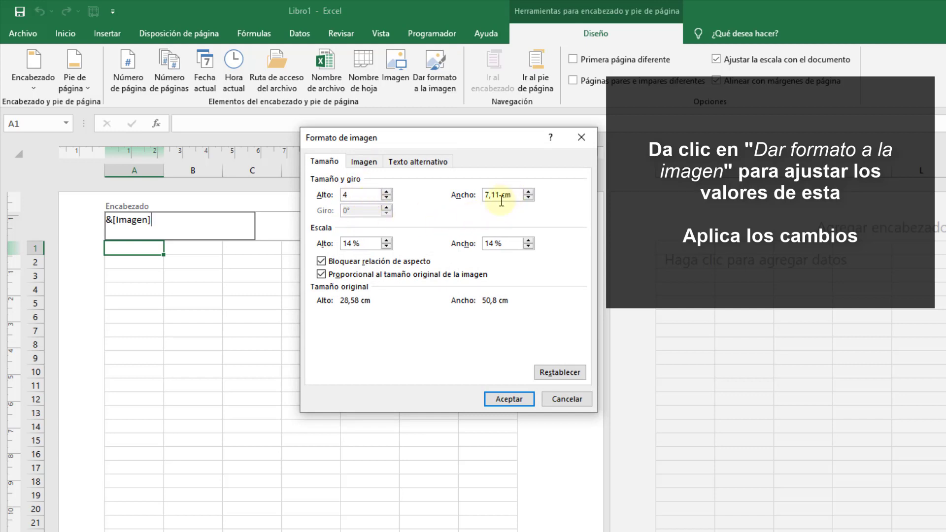
{"action": "left_click", "coordinate": [509, 399]}
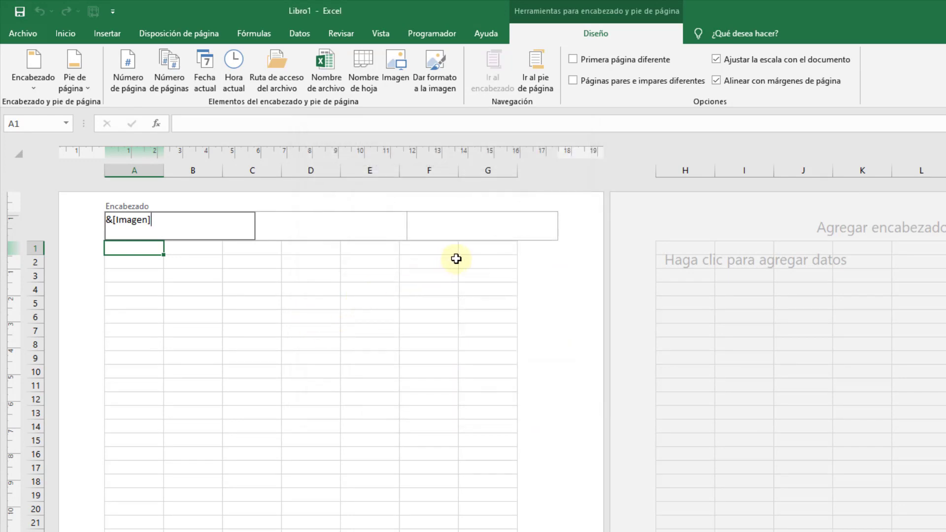
{"action": "left_click", "coordinate": [280, 387]}
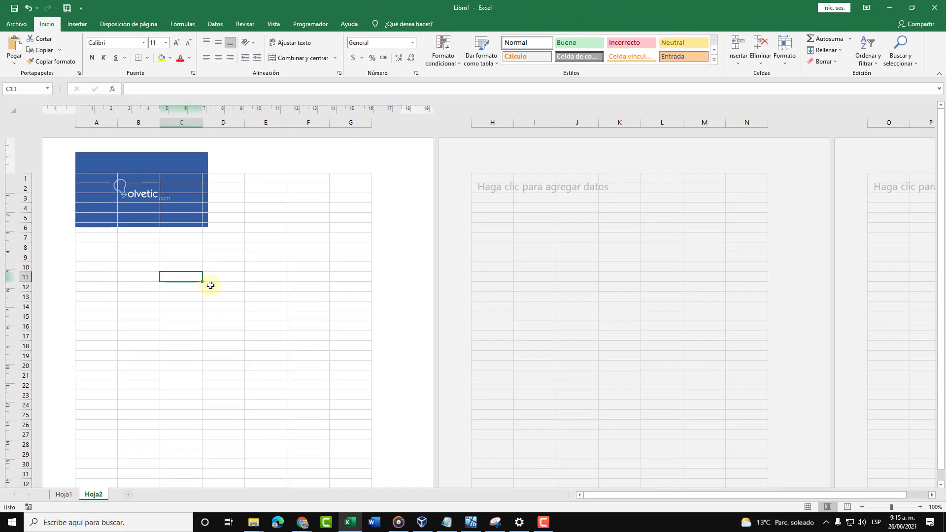
{"action": "left_click", "coordinate": [182, 167]}
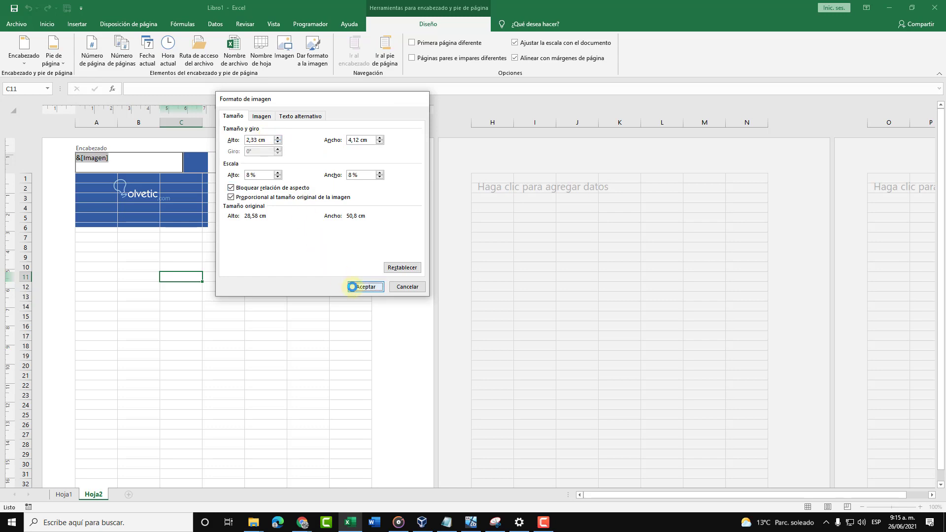
{"action": "left_click", "coordinate": [352, 286]}
{"action": "left_click", "coordinate": [261, 235]}
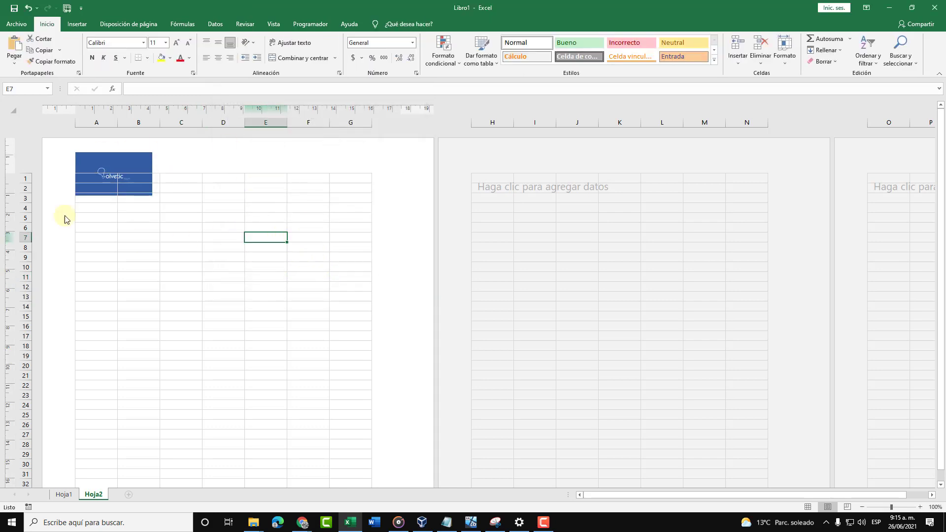
{"action": "key", "text": "F10"}
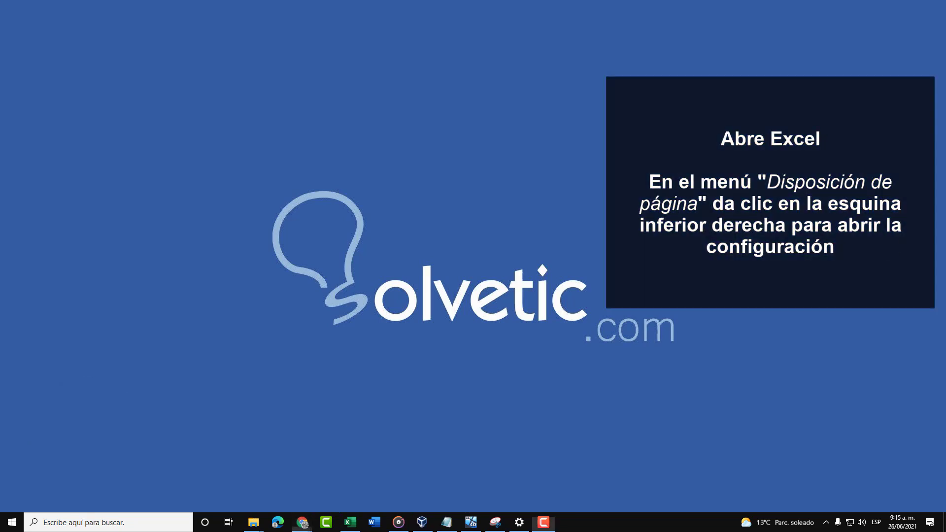
In Page Setup's Header/Footer settings, pick the Página 1 header preset and the Hoja3 footer preset
{"action": "left_click", "coordinate": [362, 525]}
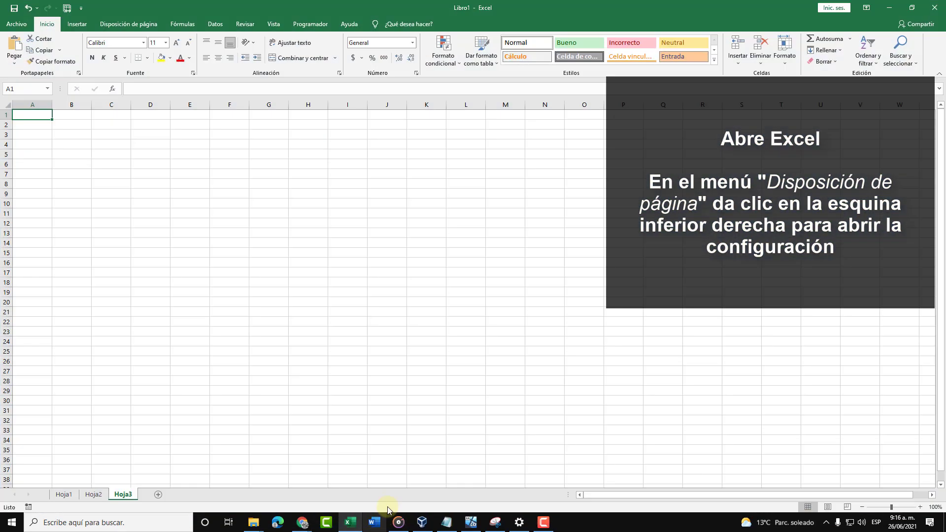
{"action": "left_click", "coordinate": [141, 24]}
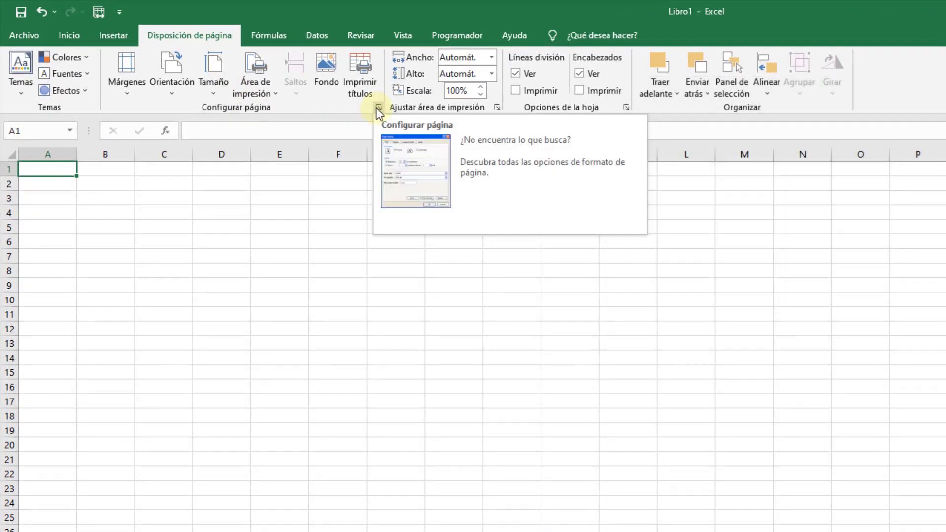
{"action": "left_click", "coordinate": [377, 109]}
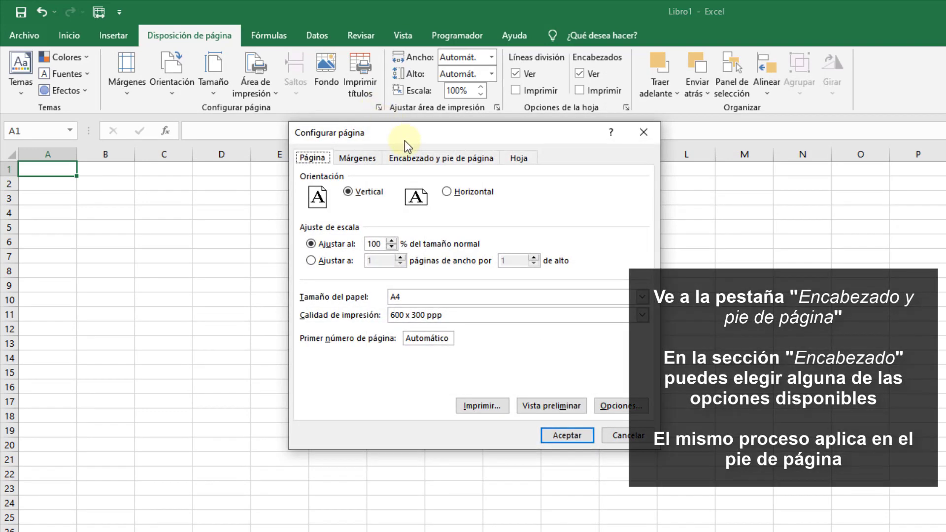
{"action": "left_click", "coordinate": [413, 157]}
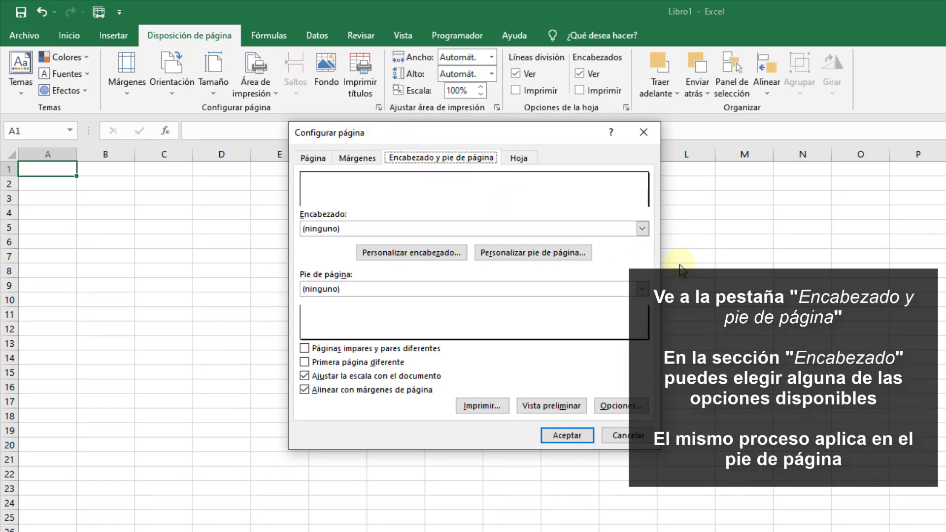
{"action": "left_click", "coordinate": [642, 228]}
{"action": "scroll", "coordinate": [537, 246], "scroll_direction": "down", "scroll_amount": 3}
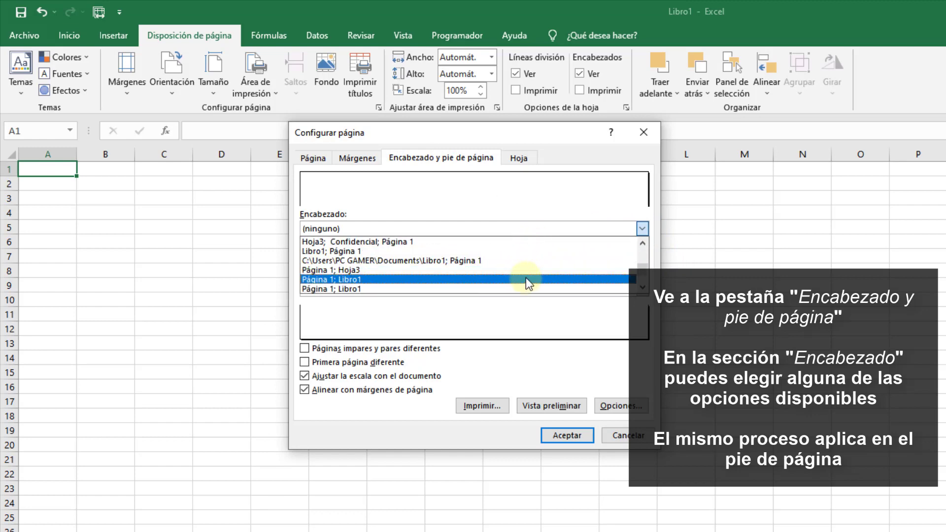
{"action": "scroll", "coordinate": [524, 283], "scroll_direction": "up", "scroll_amount": 3}
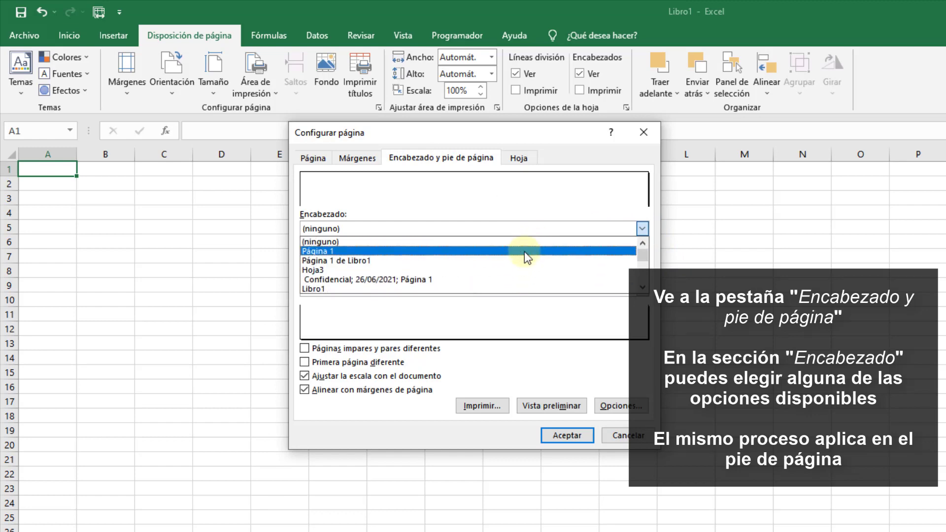
{"action": "left_click", "coordinate": [525, 252]}
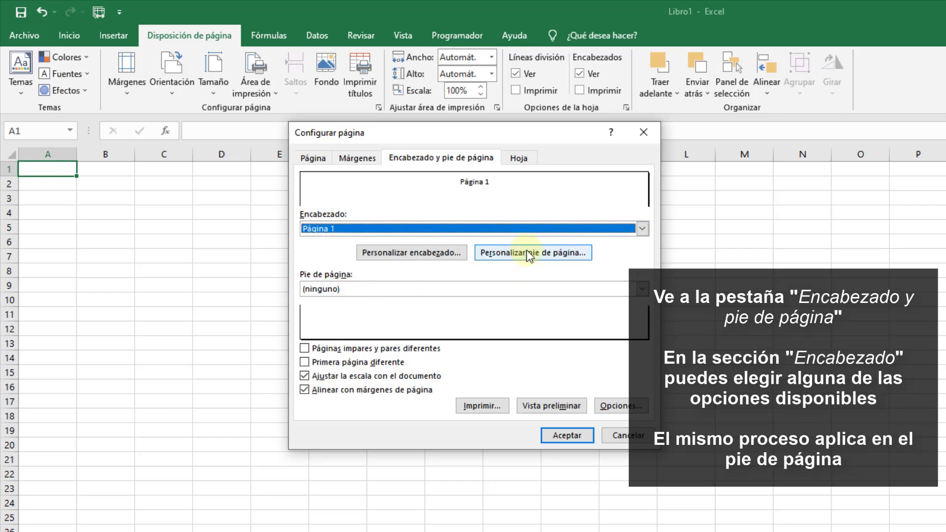
{"action": "left_click", "coordinate": [642, 289]}
{"action": "left_click", "coordinate": [491, 330]}
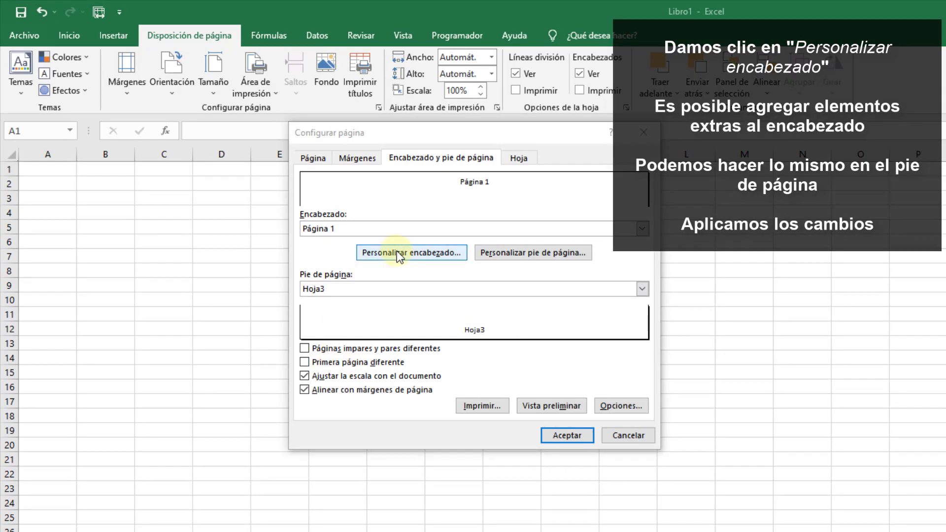
Add today's date to the right section of the custom header and apply the page setup
{"action": "left_click", "coordinate": [397, 252]}
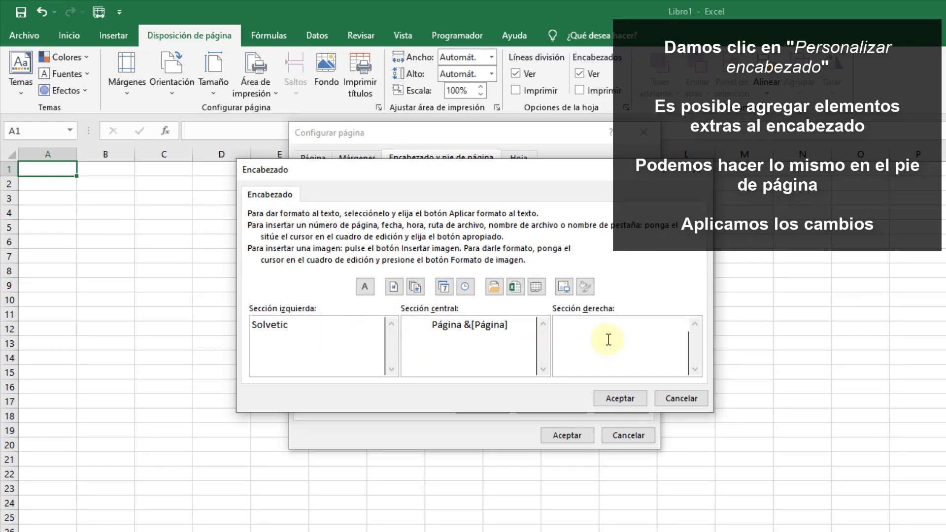
{"action": "left_click", "coordinate": [445, 288]}
{"action": "left_click", "coordinate": [637, 400]}
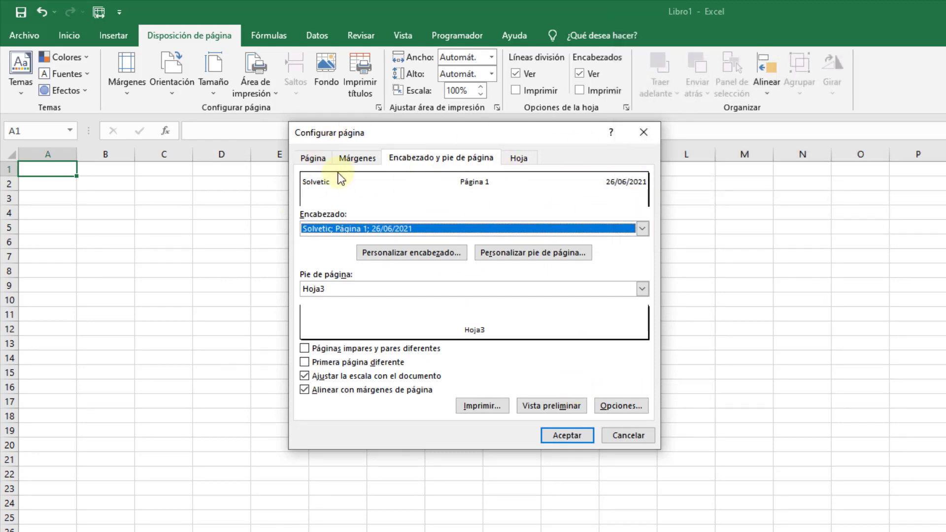
{"action": "left_click", "coordinate": [581, 439]}
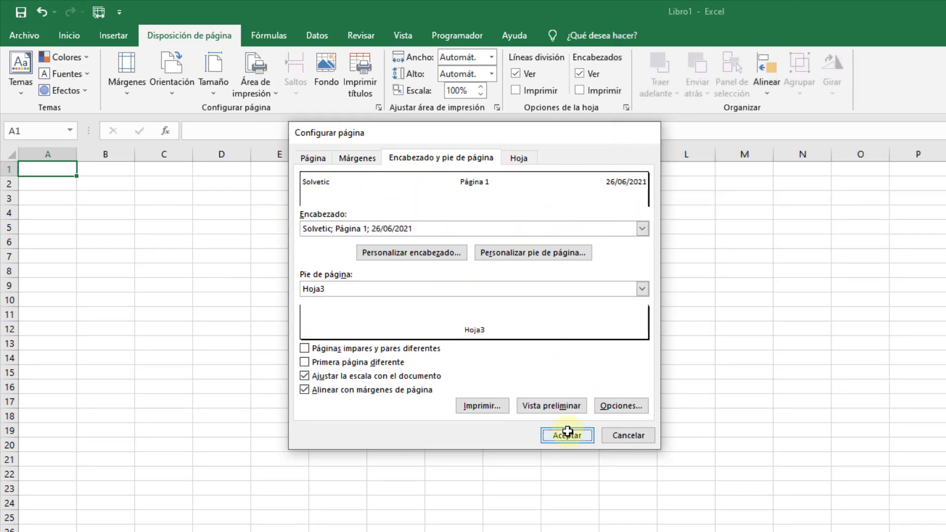
Switch to Page Layout view to check the Solvetic, Página 1 and date header, then minimize Excel
{"action": "left_click", "coordinate": [402, 35]}
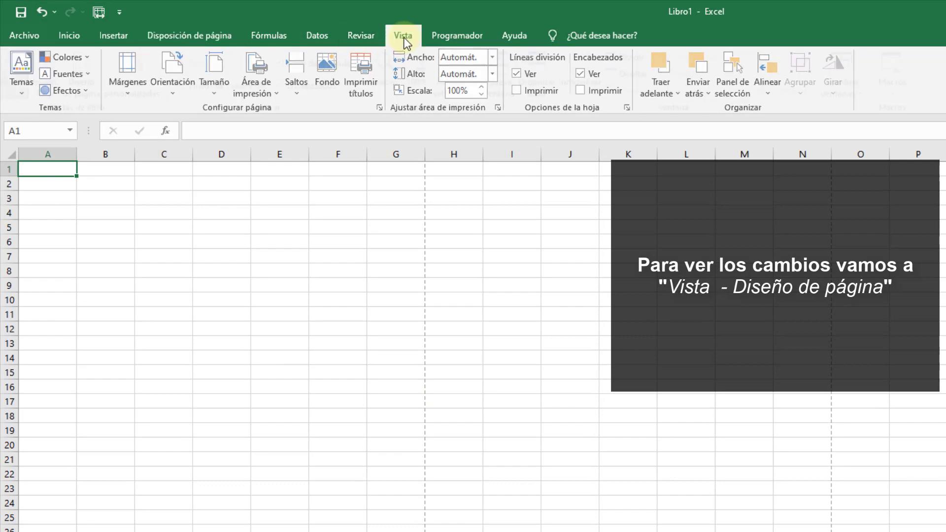
{"action": "left_click", "coordinate": [89, 73]}
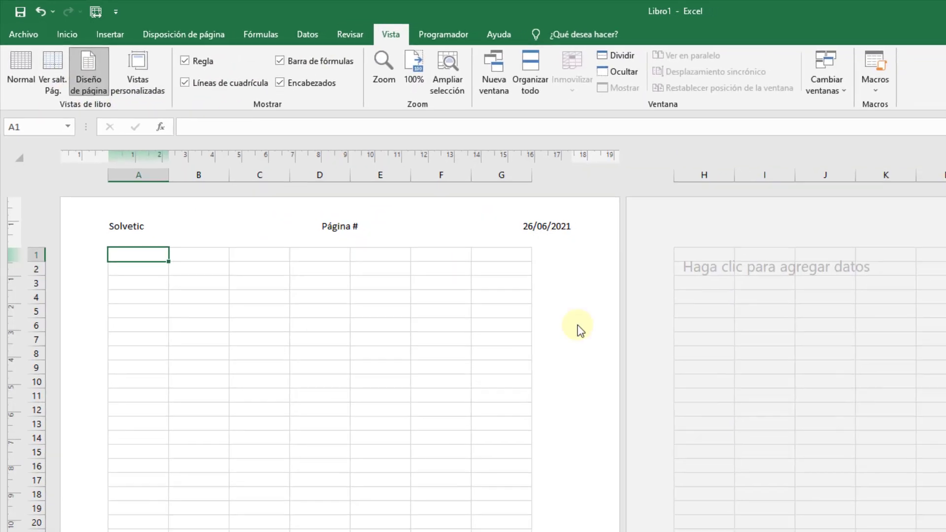
{"action": "scroll", "coordinate": [318, 336], "scroll_direction": "down", "scroll_amount": 8}
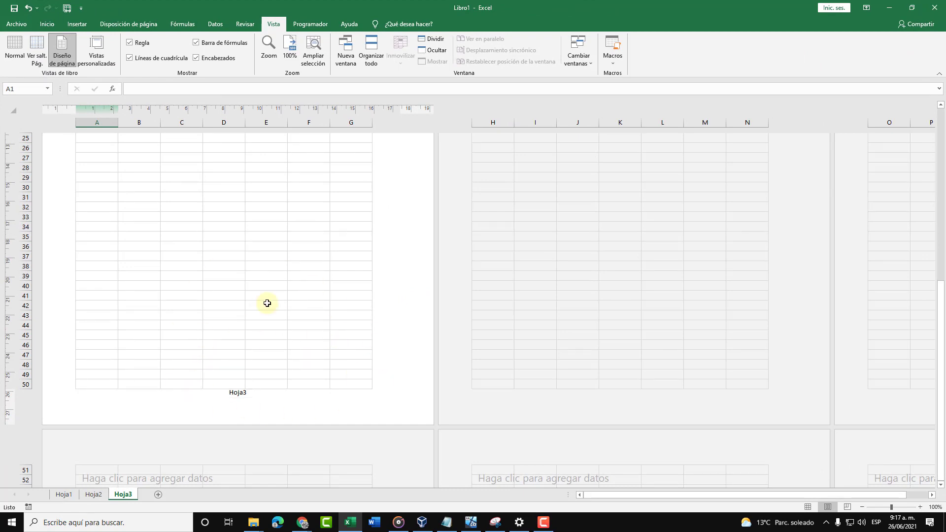
{"action": "scroll", "coordinate": [266, 302], "scroll_direction": "up", "scroll_amount": 4}
{"action": "scroll", "coordinate": [234, 261], "scroll_direction": "up", "scroll_amount": 4}
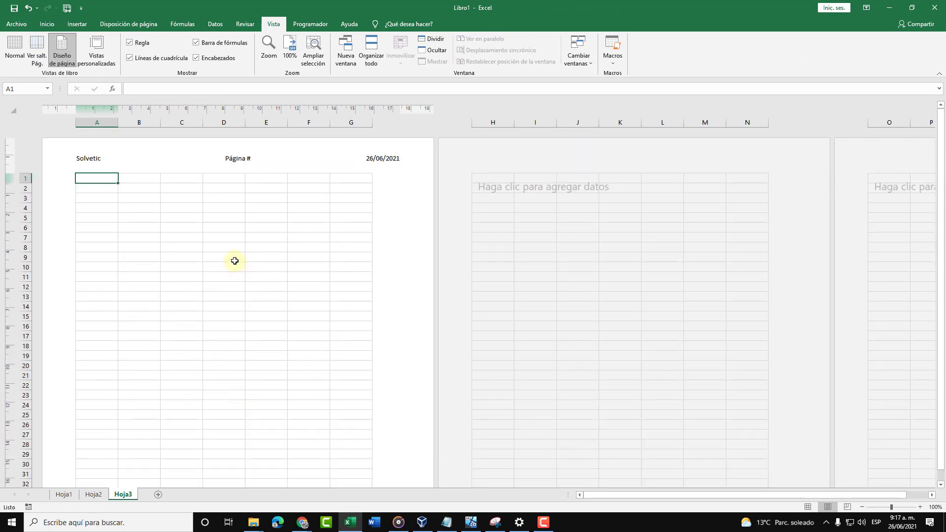
{"action": "left_click", "coordinate": [888, 10]}
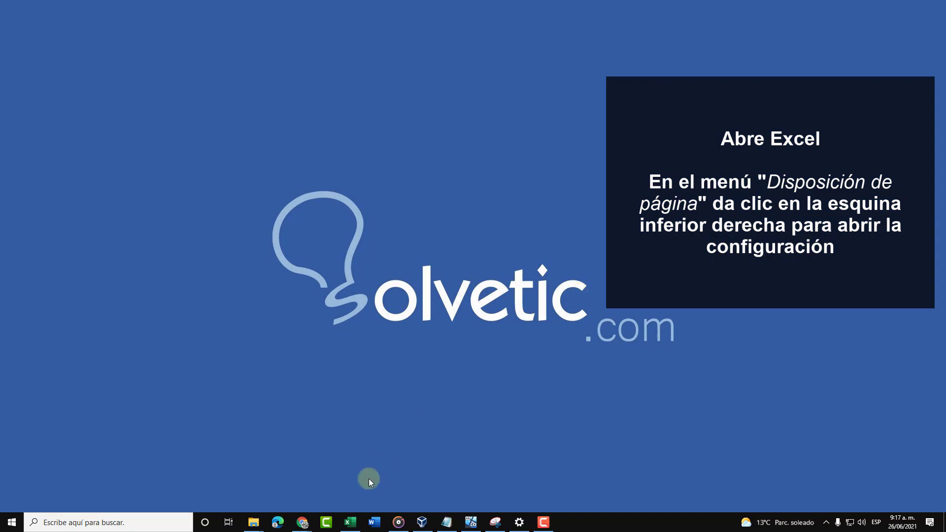
Restore Excel and open the custom header editor from Page Setup's Header/Footer settings
{"action": "left_click", "coordinate": [367, 514]}
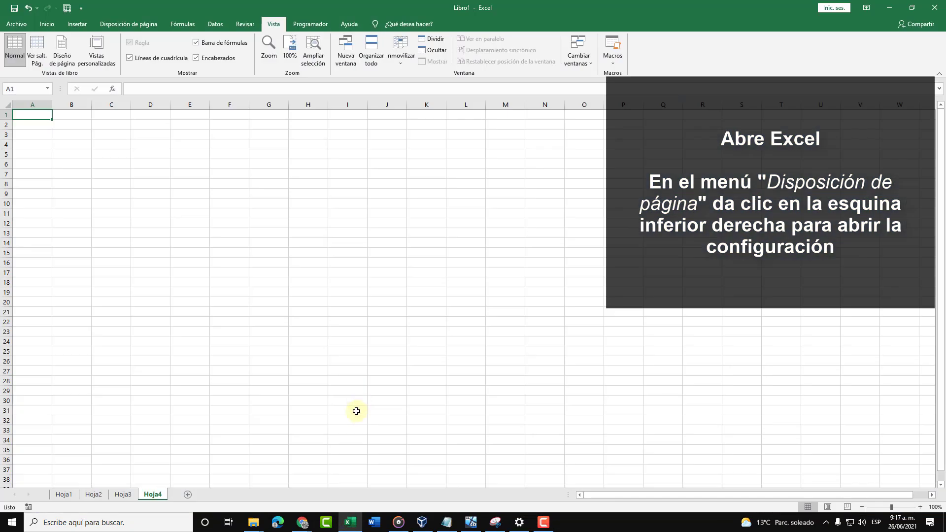
{"action": "left_click", "coordinate": [77, 24]}
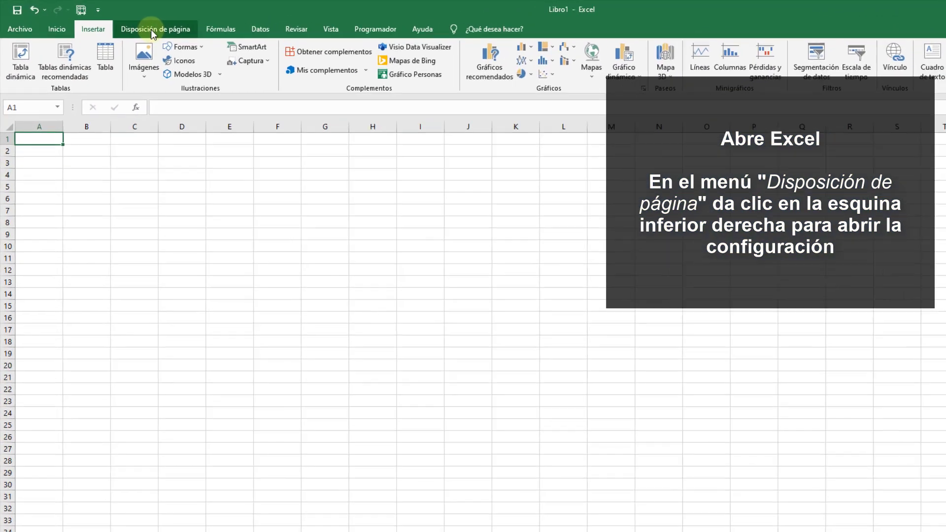
{"action": "left_click", "coordinate": [126, 25]}
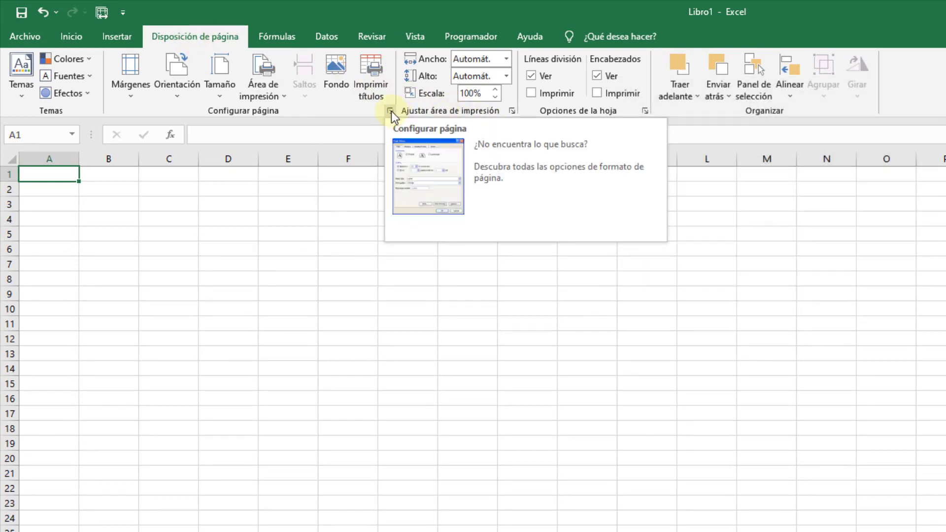
{"action": "left_click", "coordinate": [391, 111]}
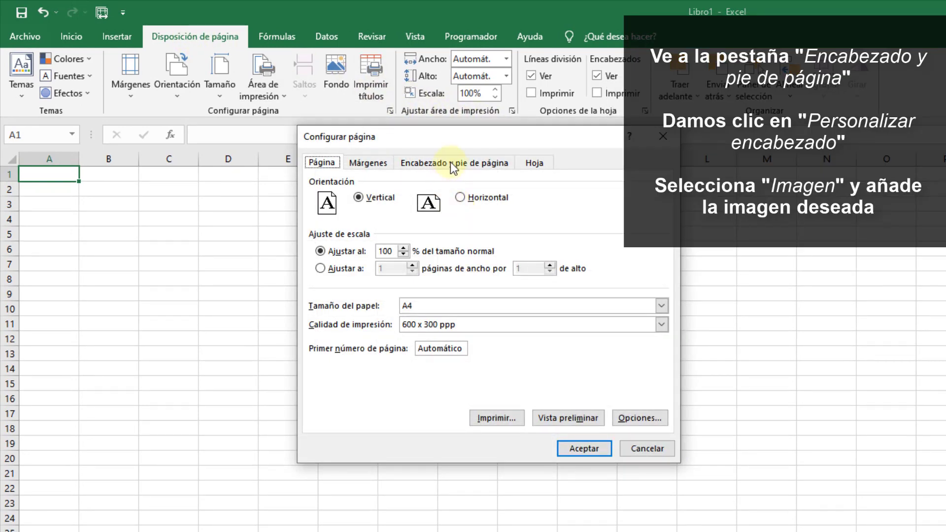
{"action": "left_click", "coordinate": [450, 162]}
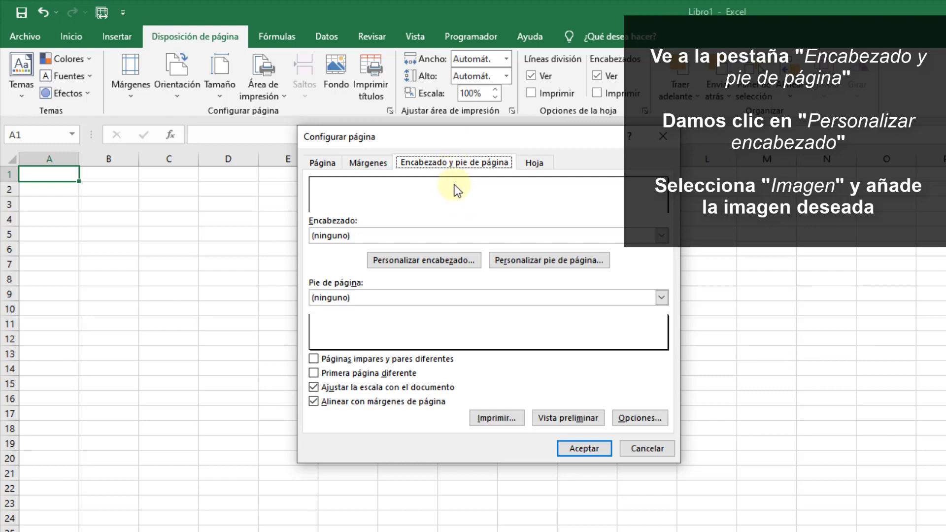
{"action": "left_click", "coordinate": [429, 259]}
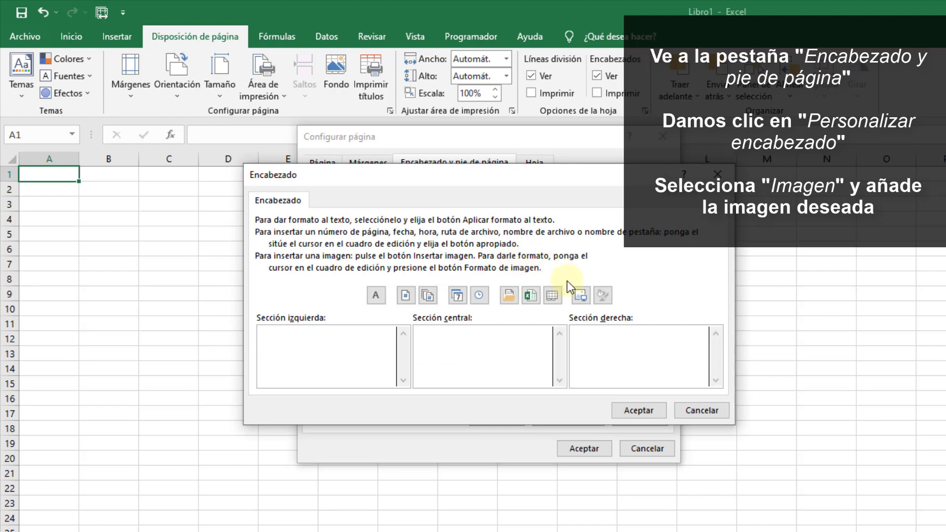
Insert the Solvetic (Large) image from file into the left header section
{"action": "left_click", "coordinate": [577, 296]}
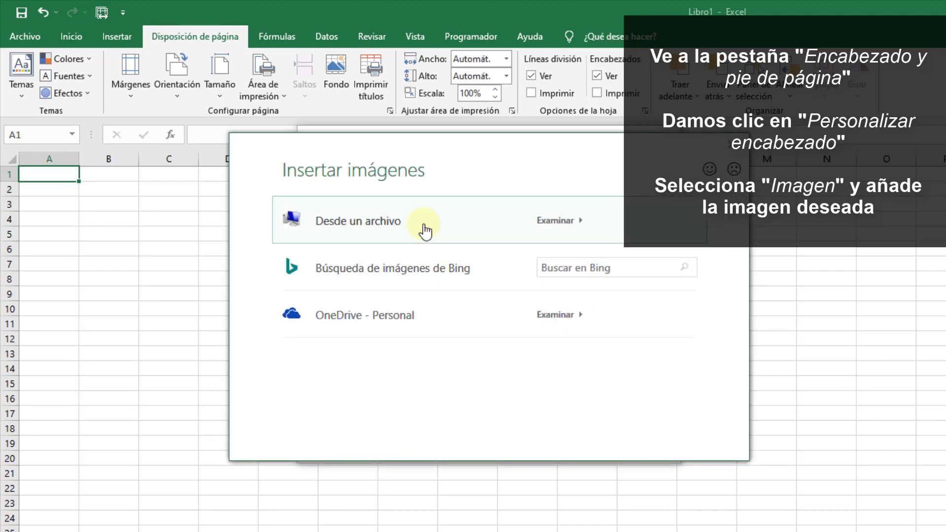
{"action": "left_click", "coordinate": [425, 228]}
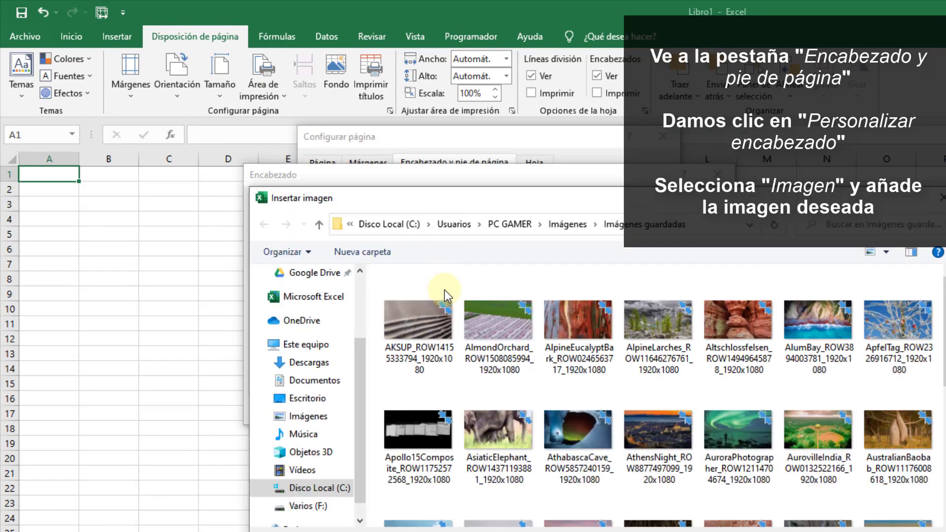
{"action": "scroll", "coordinate": [702, 449], "scroll_direction": "down", "scroll_amount": 5}
{"action": "left_click", "coordinate": [759, 434]}
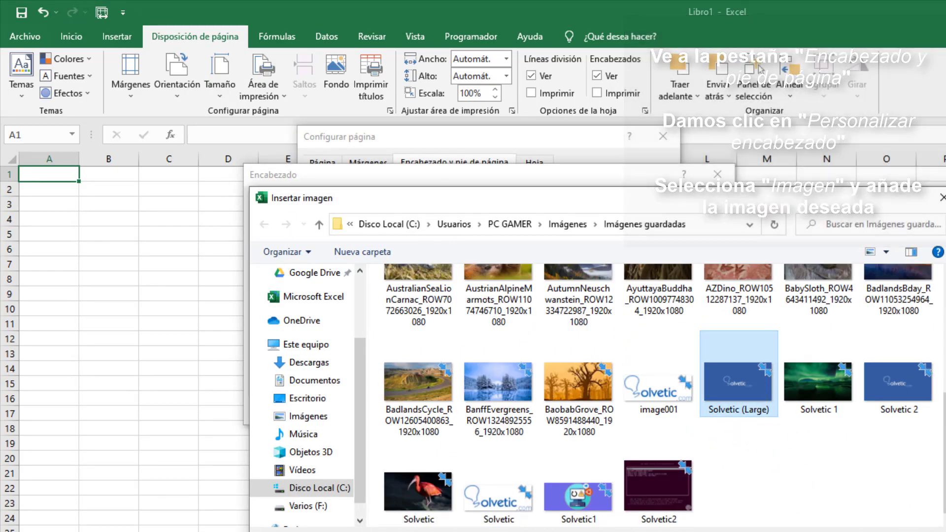
{"action": "double_click", "coordinate": [739, 390]}
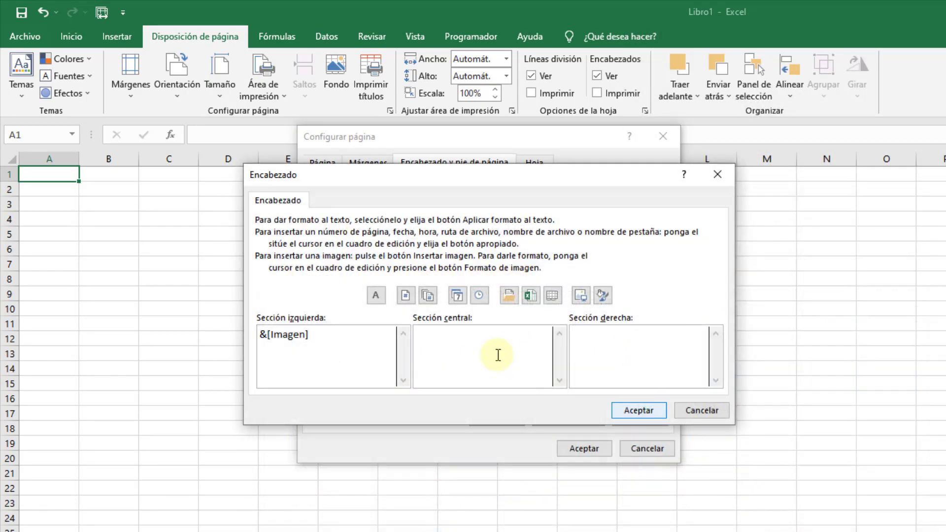
Set the header logo width to 3 cm, then confirm the custom header and page setup
{"action": "left_click", "coordinate": [602, 296]}
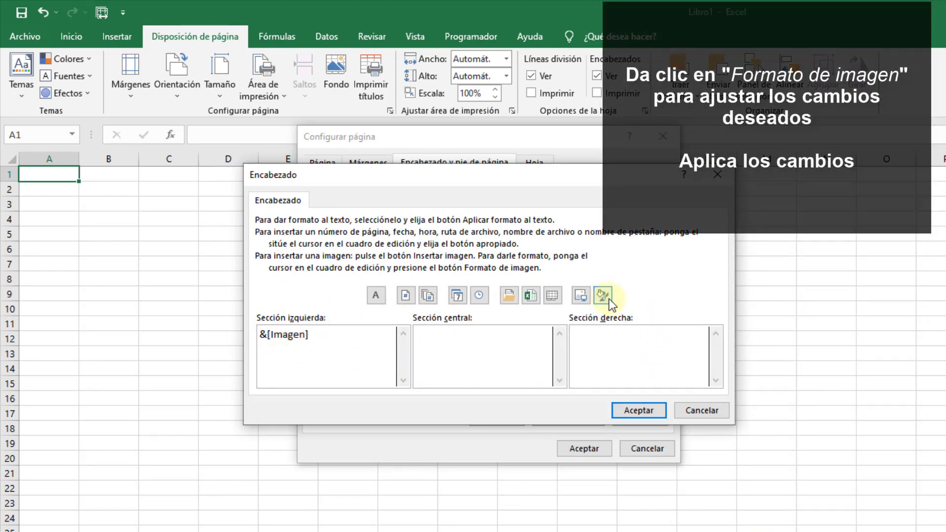
{"action": "left_click_drag", "start_coordinate": [388, 213], "coordinate": [369, 209]}
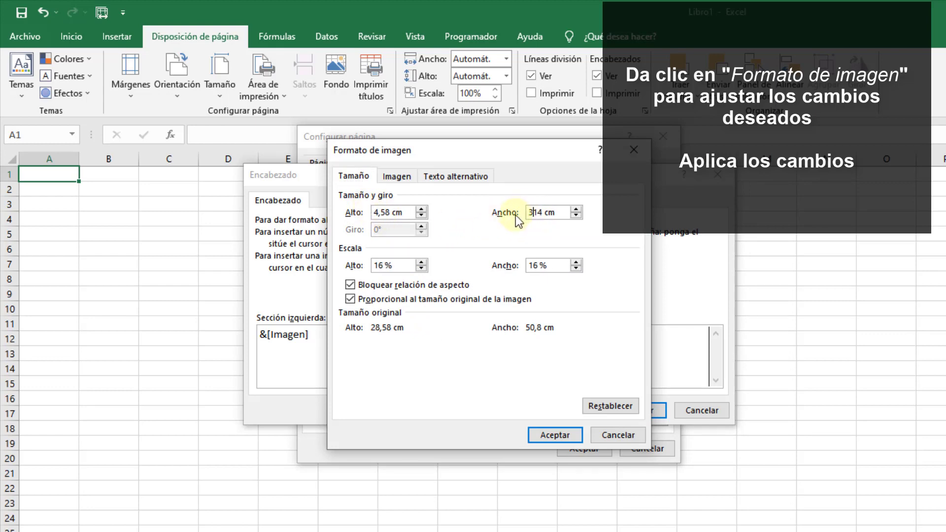
{"action": "type", "text": "3"}
{"action": "type", "text": "3"}
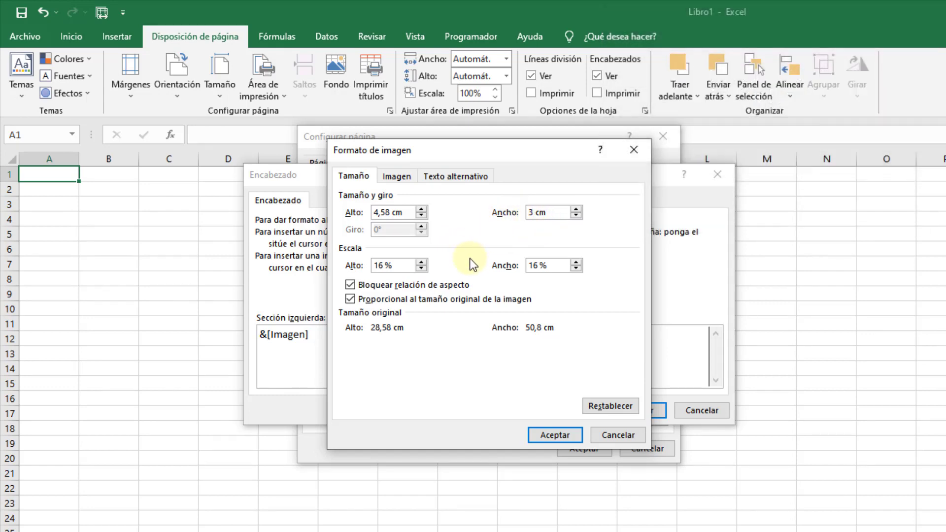
{"action": "left_click", "coordinate": [556, 433]}
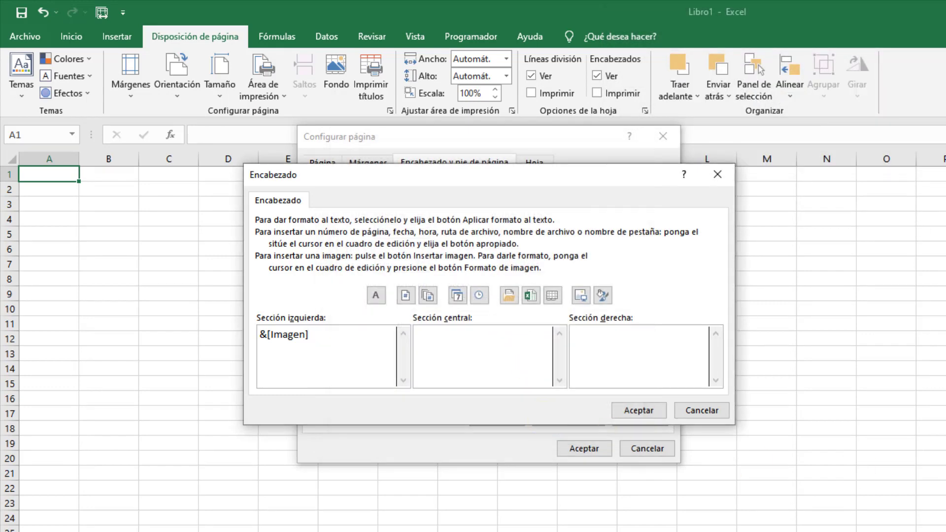
{"action": "left_click", "coordinate": [761, 362]}
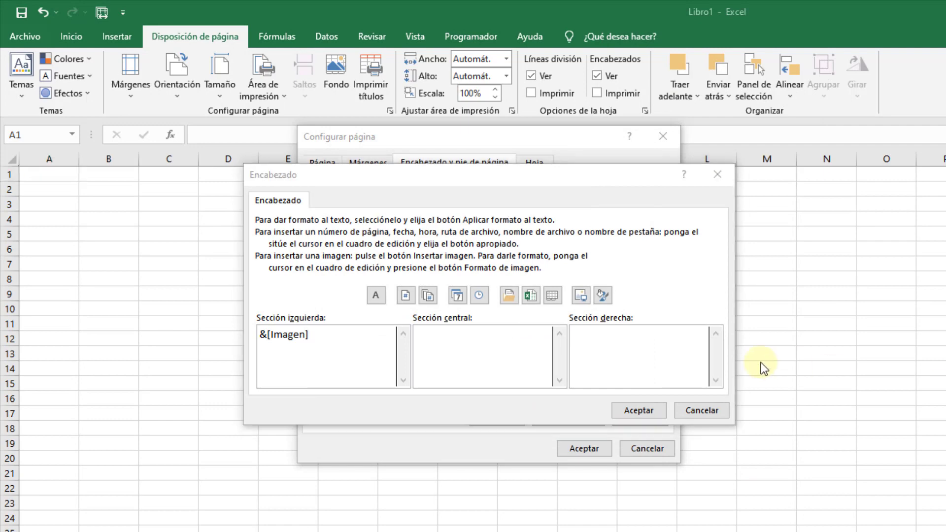
{"action": "left_click", "coordinate": [639, 411]}
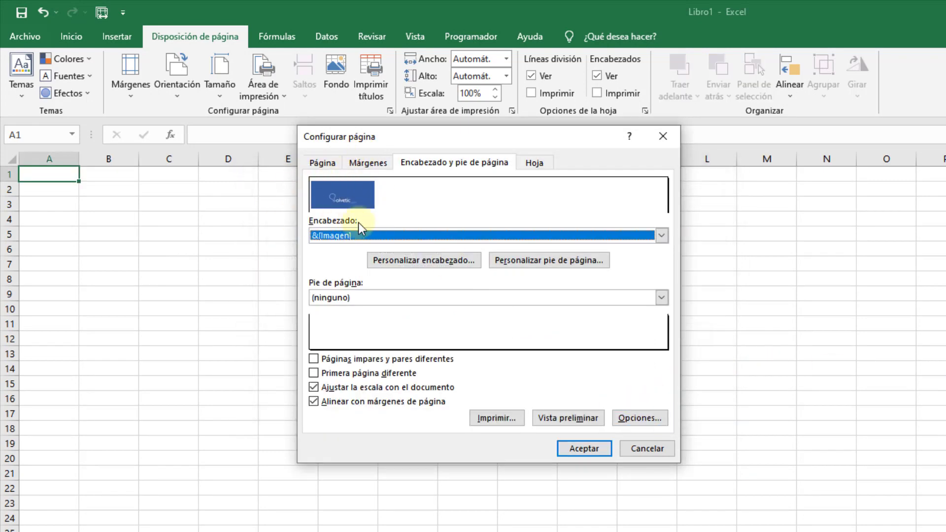
{"action": "left_click", "coordinate": [593, 446]}
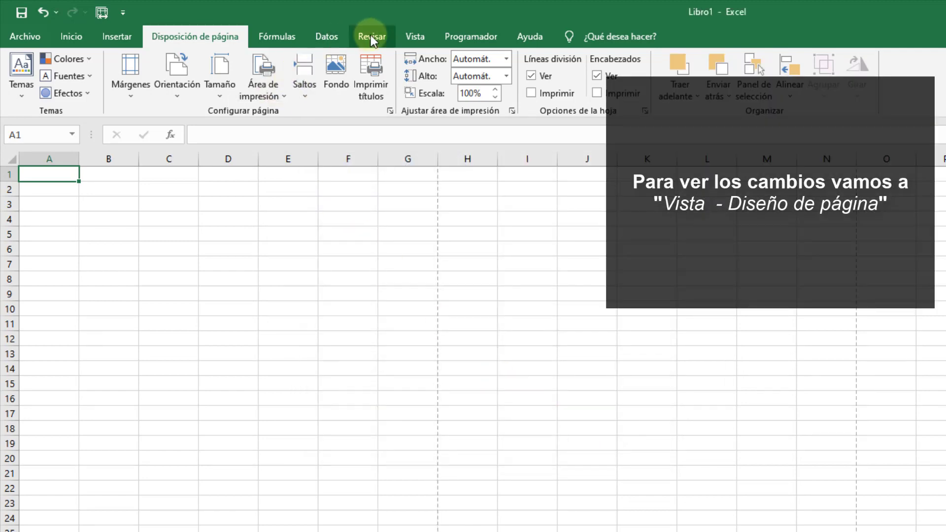
Switch the sheet to Page Layout view (Vista > Diseño de página) to display the logo header
{"action": "left_click", "coordinate": [414, 35]}
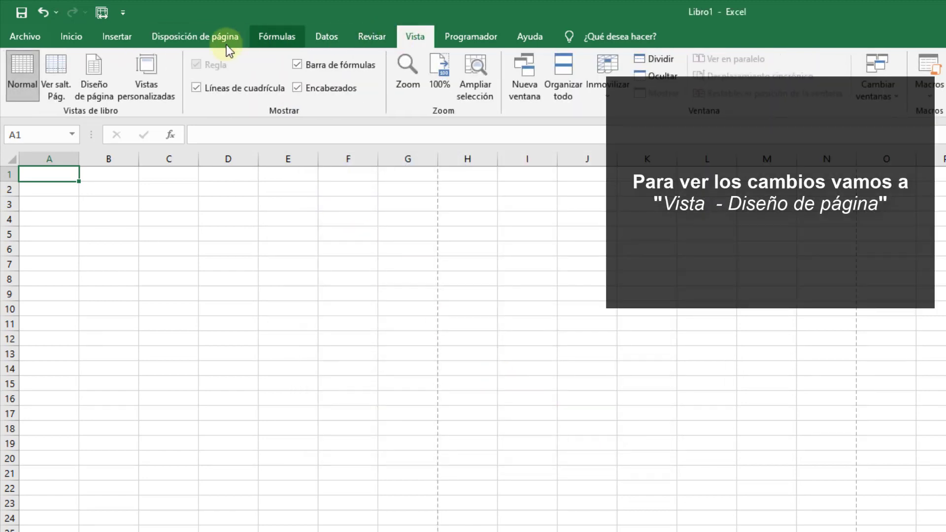
{"action": "left_click", "coordinate": [97, 82]}
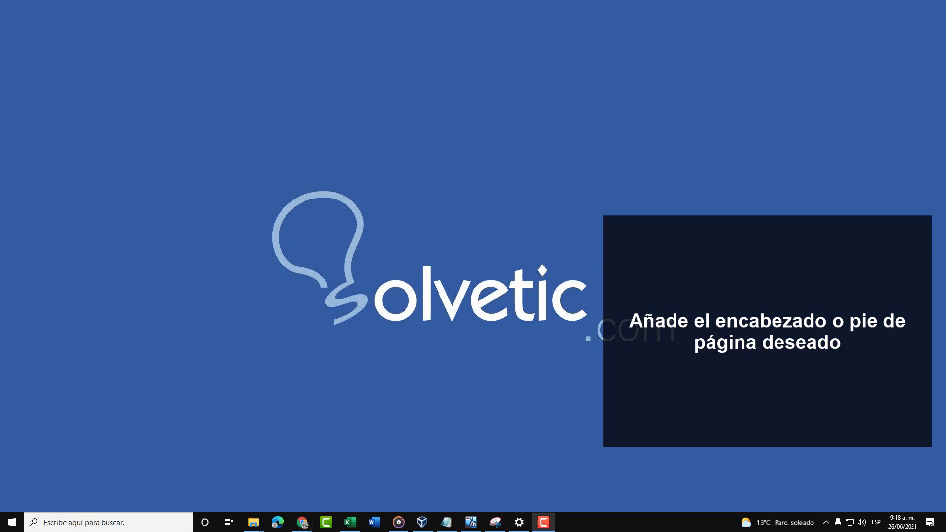
Bring up the Libro2 workbook, look through Hoja2 and Hoja3, and return to Hoja1
{"action": "left_click", "coordinate": [350, 523]}
{"action": "left_click", "coordinate": [410, 501]}
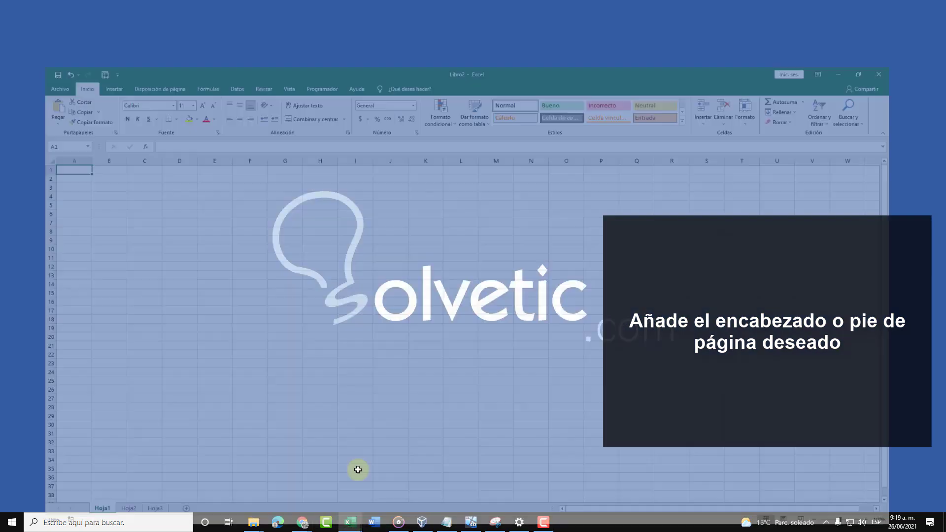
{"action": "left_click", "coordinate": [95, 499]}
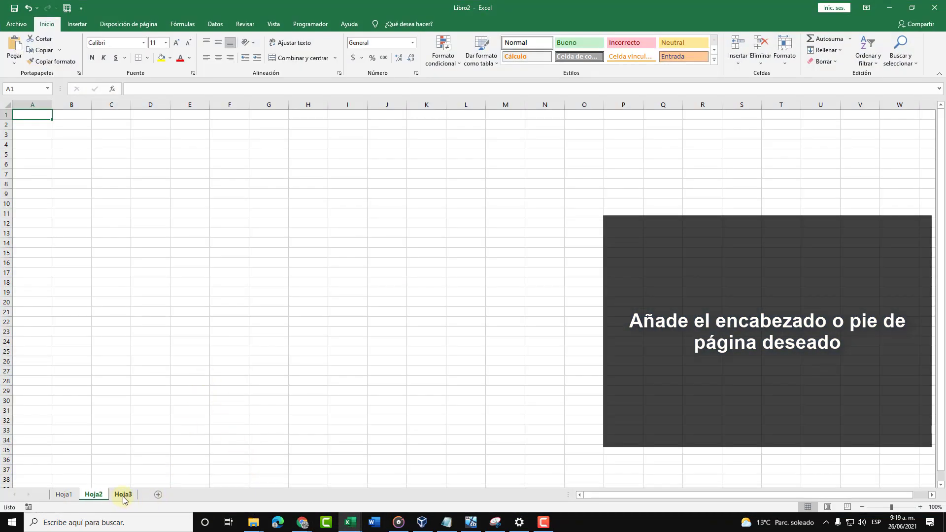
{"action": "left_click", "coordinate": [124, 499]}
{"action": "left_click", "coordinate": [59, 499]}
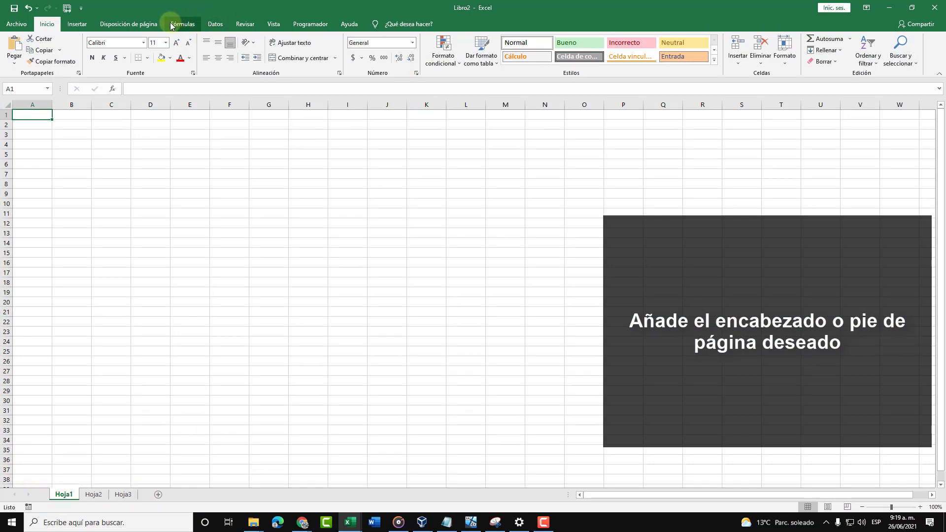
Open Hoja1's header and correct the centre text to 'Solvetic'
{"action": "left_click", "coordinate": [76, 24]}
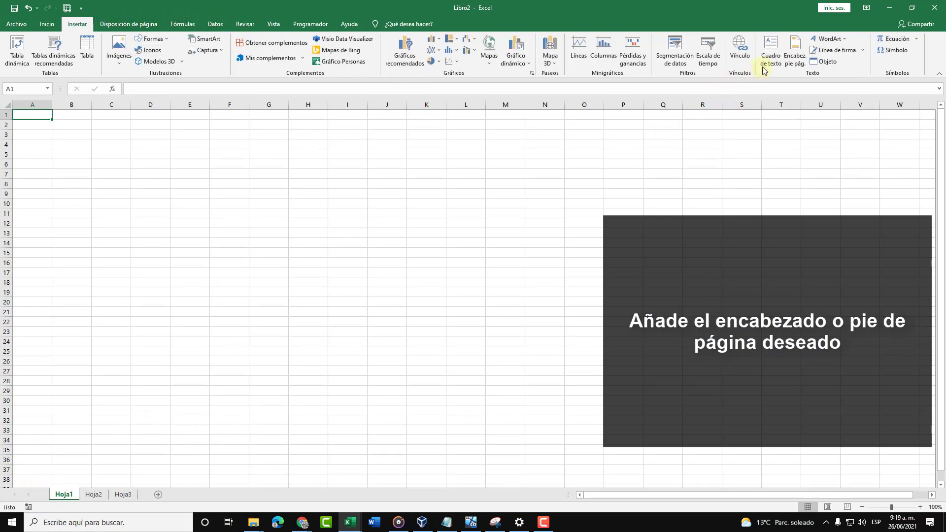
{"action": "left_click", "coordinate": [793, 53]}
{"action": "type", "text": "Solveitc"}
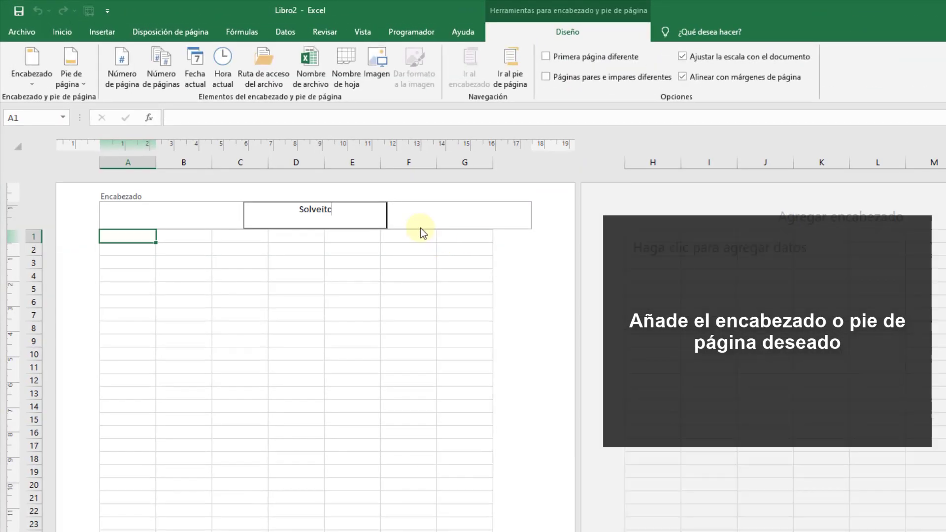
{"action": "key", "text": "BackSpace"}
{"action": "key", "text": "BackSpace"}
{"action": "key", "text": "BackSpace"}
{"action": "type", "text": "ti"}
{"action": "type", "text": "c"}
Put the current date in the left header section and the current time in the right
{"action": "left_click", "coordinate": [204, 210]}
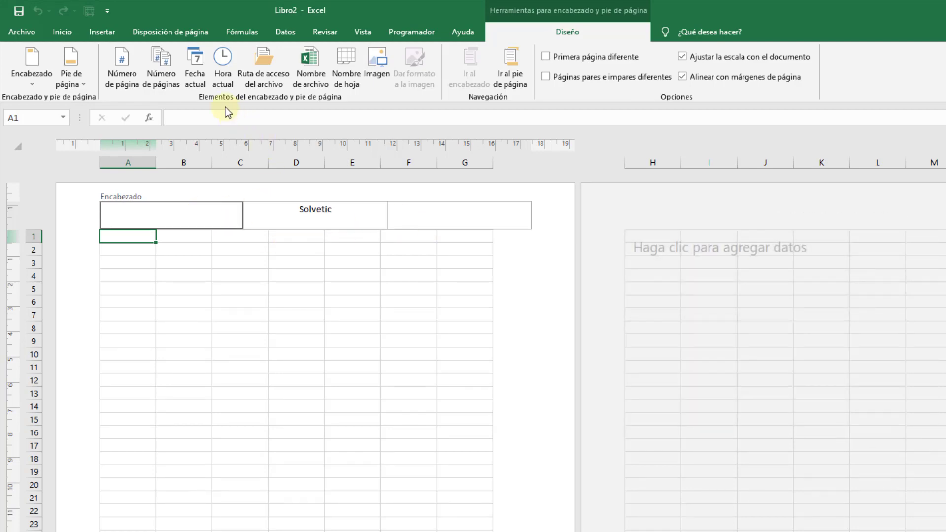
{"action": "left_click", "coordinate": [434, 218]}
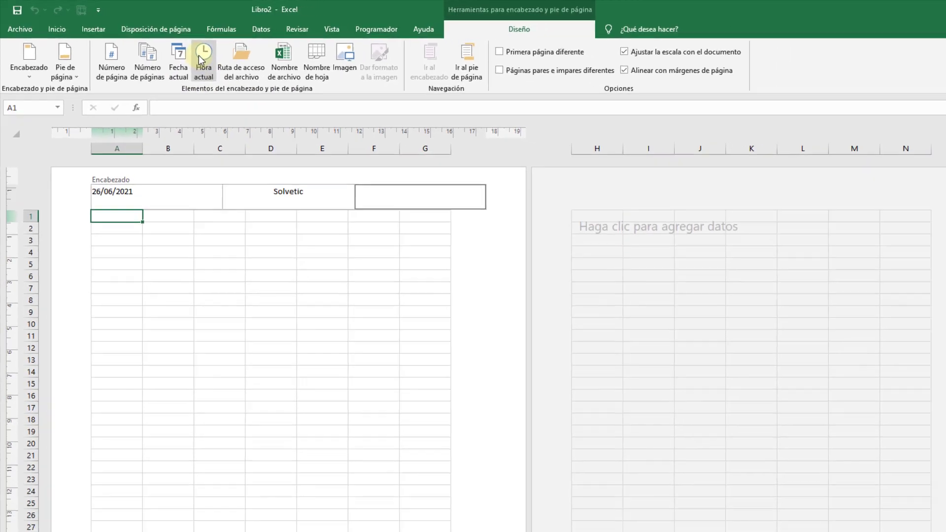
{"action": "left_click", "coordinate": [223, 67]}
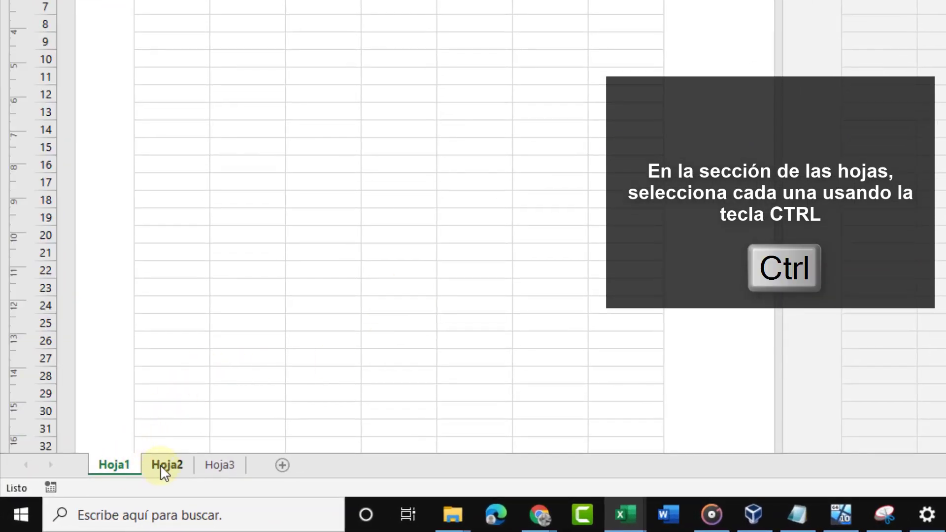
Group Hoja2 and Hoja3 with Hoja1 so they receive the header, then ungroup the sheets
{"action": "left_click", "coordinate": [220, 468], "text": "ctrl"}
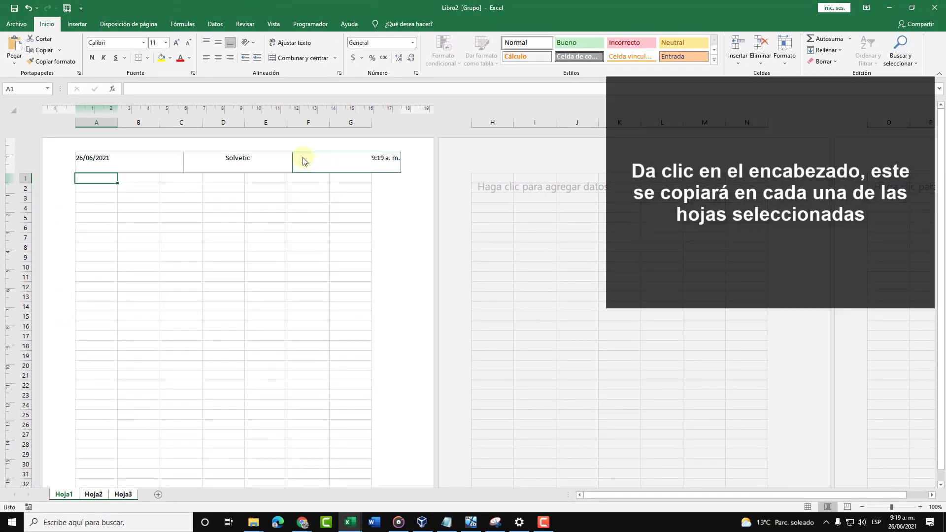
{"action": "left_click", "coordinate": [260, 167]}
{"action": "left_click", "coordinate": [251, 237]}
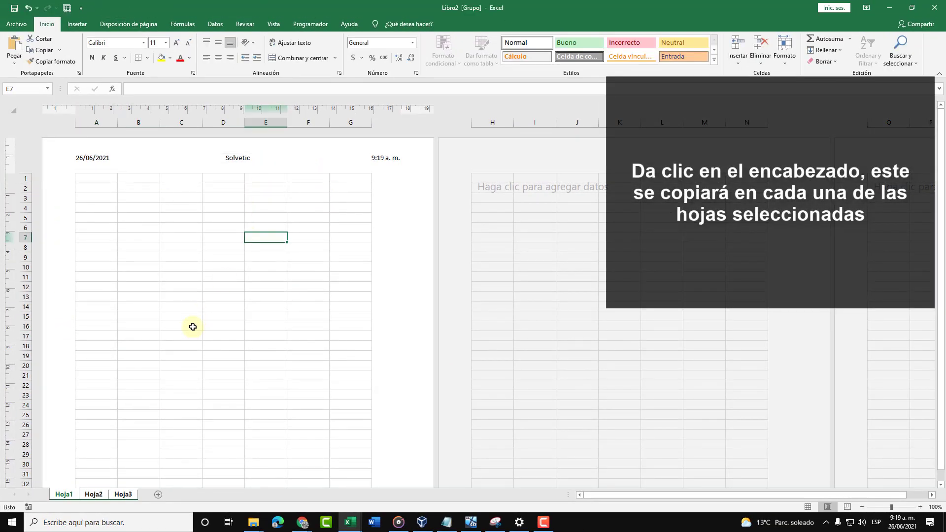
{"action": "left_click", "coordinate": [91, 496]}
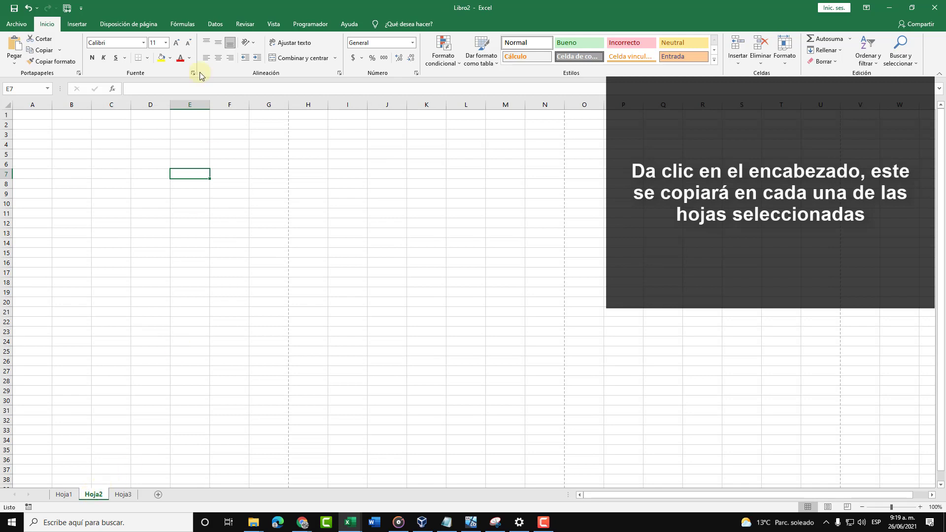
Confirm in Page Layout view that Hoja2 and Hoja3 show the header, then minimise Excel
{"action": "left_click", "coordinate": [275, 24]}
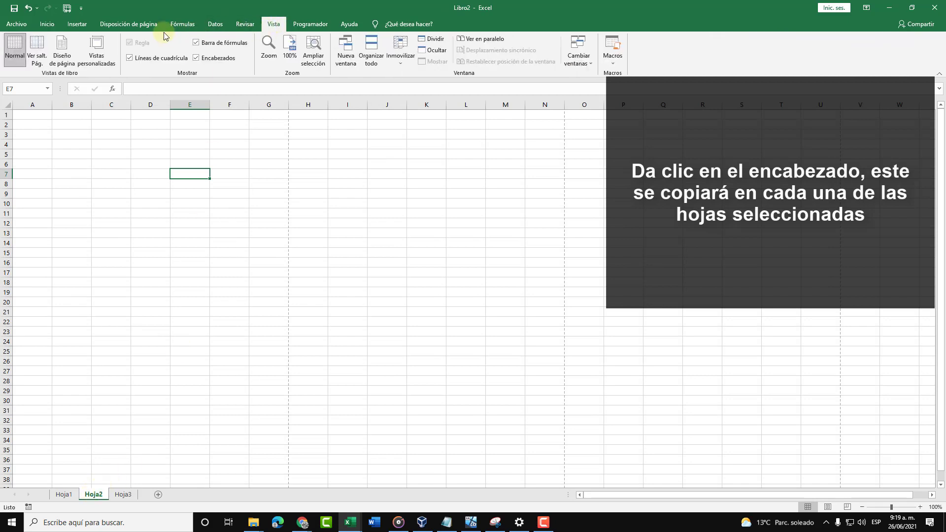
{"action": "left_click", "coordinate": [63, 55]}
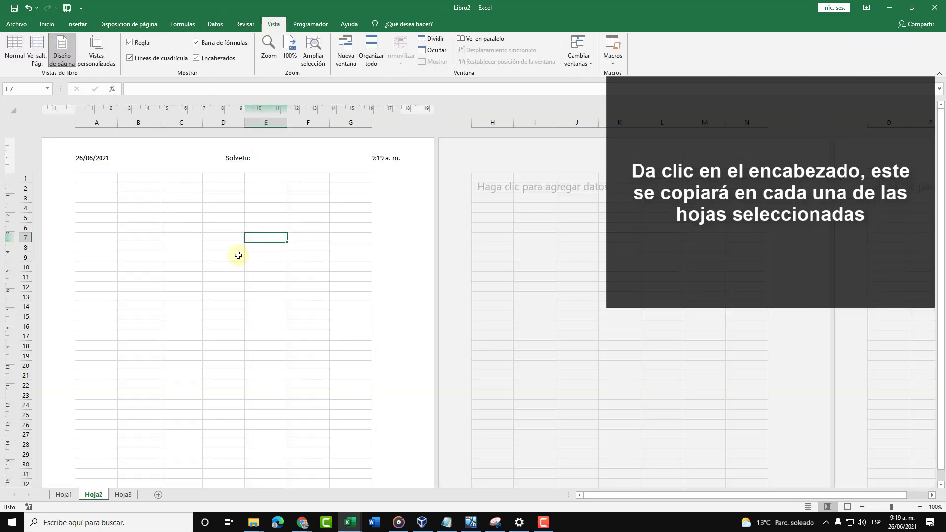
{"action": "left_click", "coordinate": [123, 495]}
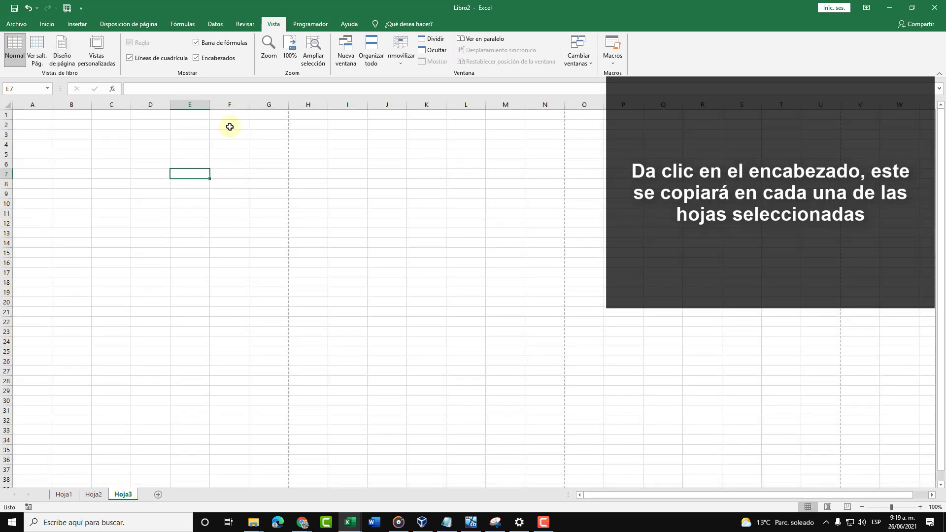
{"action": "left_click", "coordinate": [63, 54]}
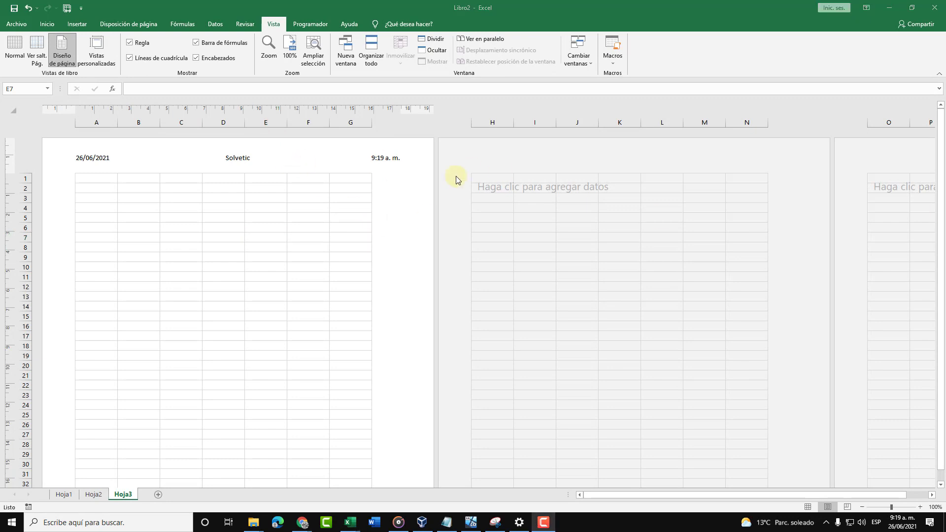
{"action": "left_click", "coordinate": [890, 9]}
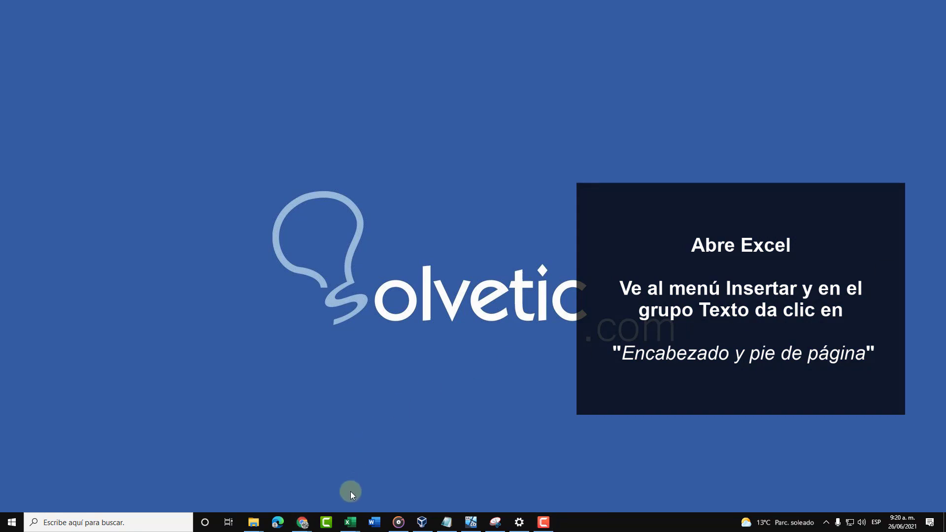
Restore Libro2, set Hoja1's header to (ninguno) via Insertar, then minimise Excel
{"action": "left_click", "coordinate": [350, 522]}
{"action": "left_click", "coordinate": [404, 481]}
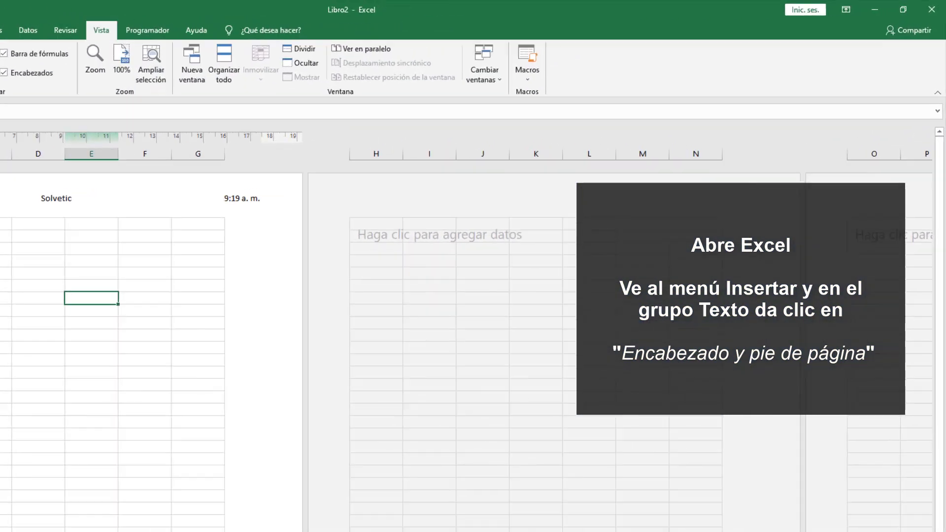
{"action": "left_click", "coordinate": [77, 23]}
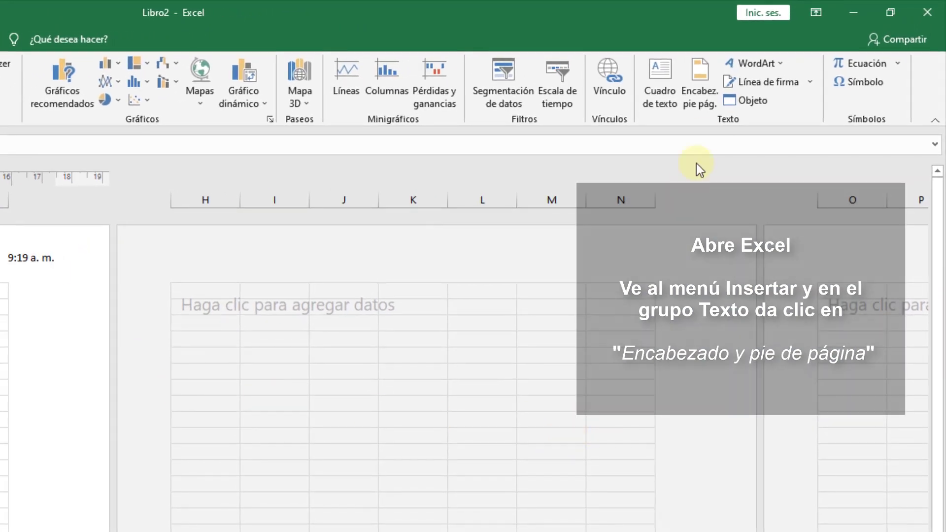
{"action": "left_click", "coordinate": [704, 99]}
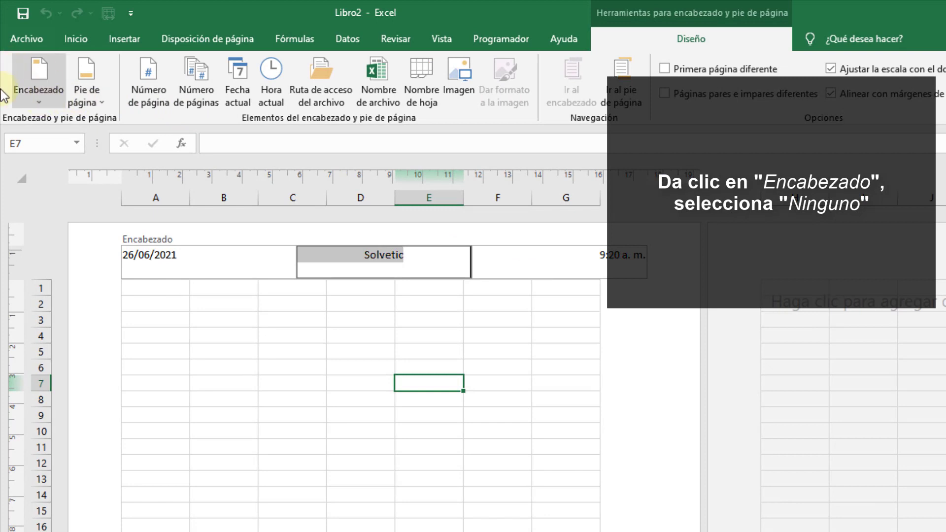
{"action": "left_click", "coordinate": [34, 103]}
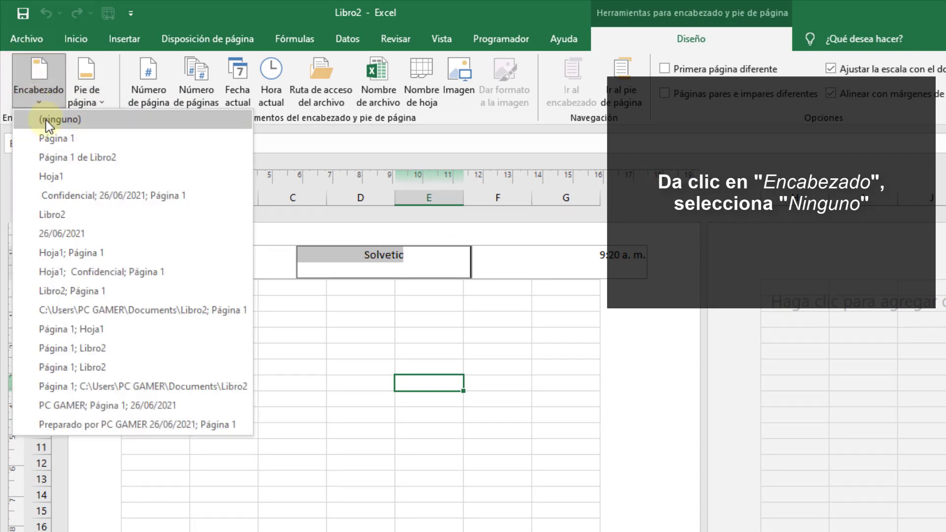
{"action": "left_click", "coordinate": [48, 121]}
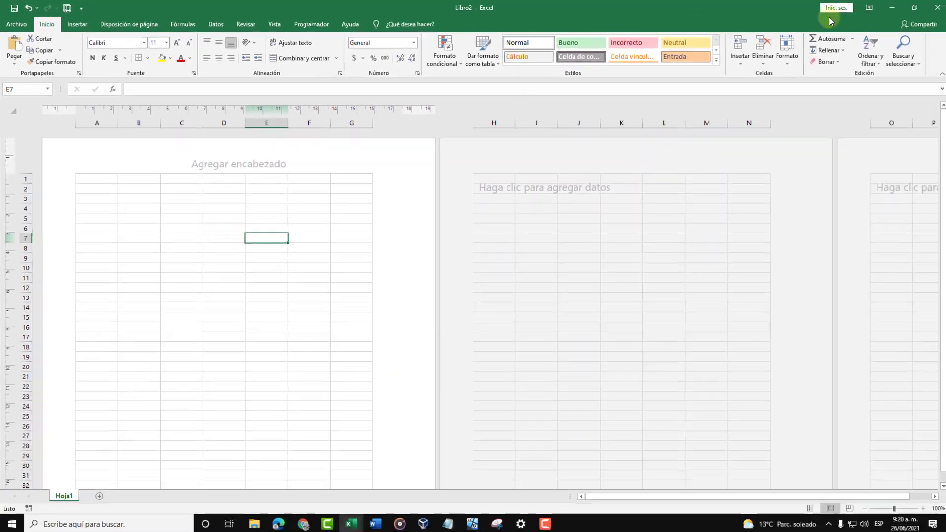
{"action": "left_click", "coordinate": [893, 8]}
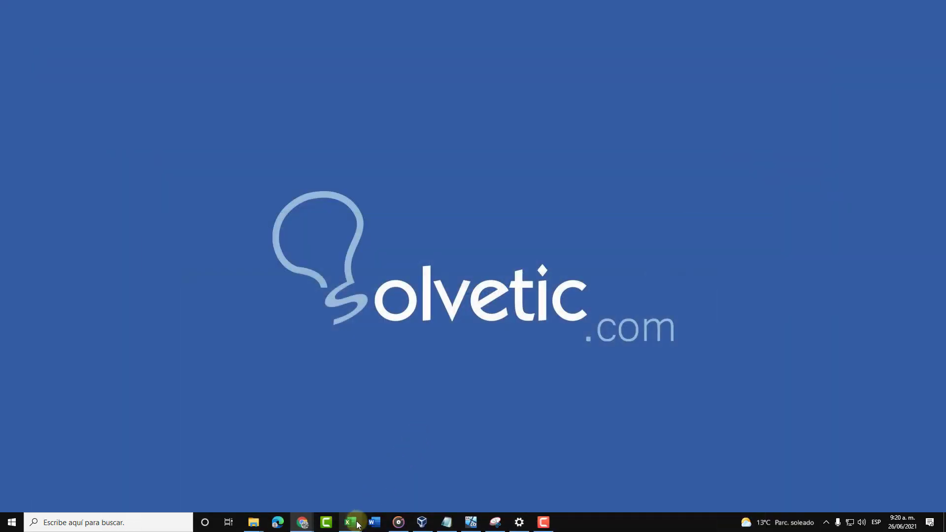
Restore Excel and open Page Setup's Encabezado y pie de página tab for Hoja3
{"action": "left_click", "coordinate": [308, 507]}
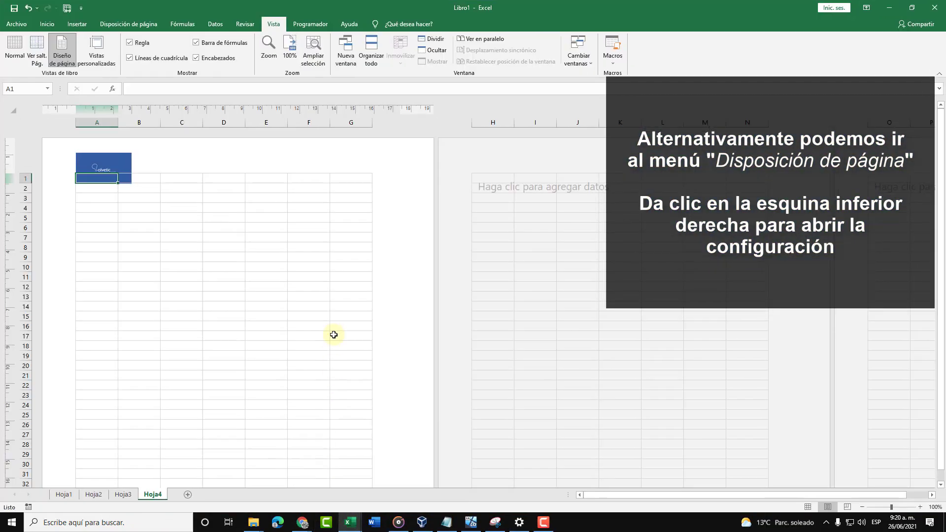
{"action": "left_click", "coordinate": [123, 494]}
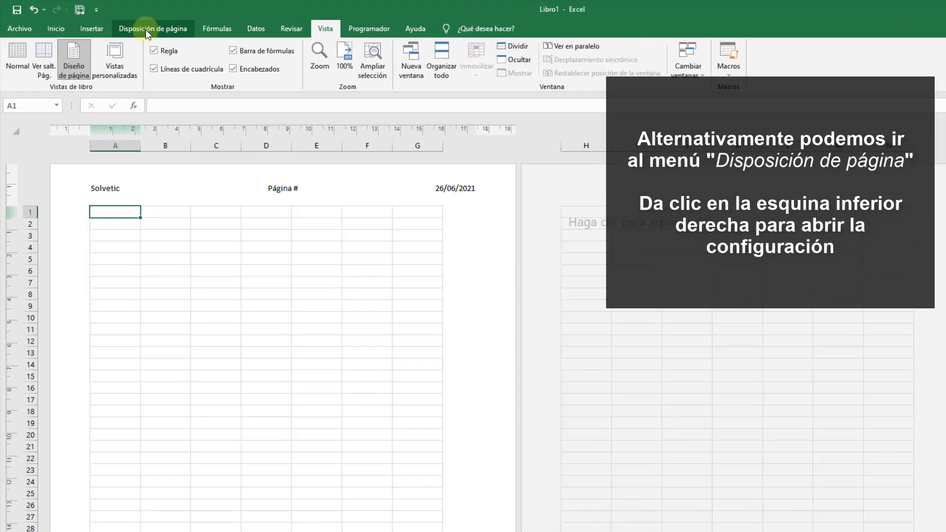
{"action": "left_click", "coordinate": [123, 25]}
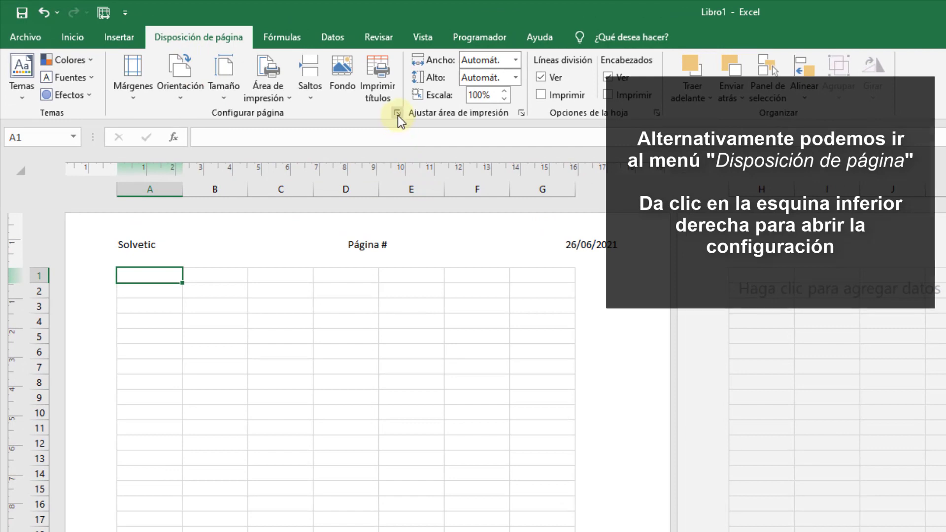
{"action": "left_click", "coordinate": [397, 113]}
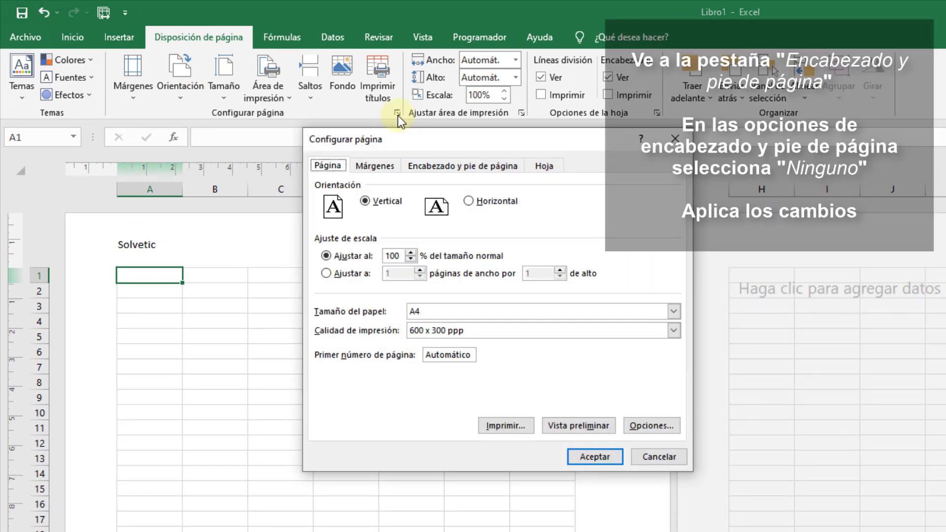
{"action": "left_click", "coordinate": [430, 166]}
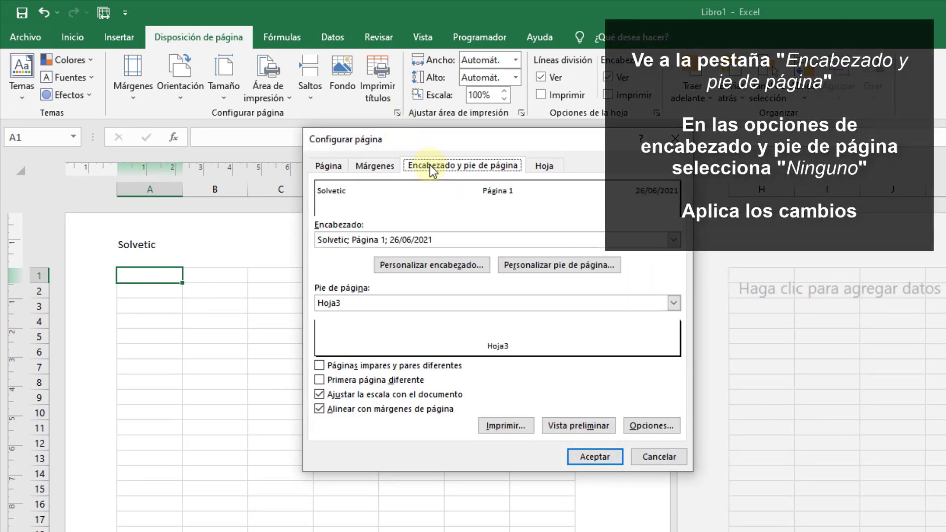
Set both header and footer to (ninguno) and apply with Aceptar
{"action": "left_click", "coordinate": [673, 240]}
{"action": "scroll", "coordinate": [451, 274], "scroll_direction": "up", "scroll_amount": 3}
{"action": "scroll", "coordinate": [450, 274], "scroll_direction": "up", "scroll_amount": 3}
{"action": "scroll", "coordinate": [452, 274], "scroll_direction": "up", "scroll_amount": 2}
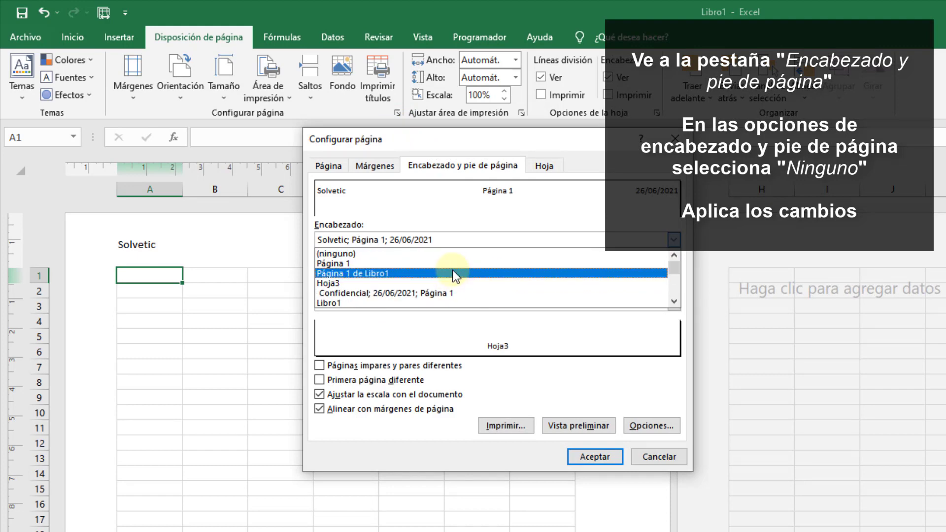
{"action": "left_click", "coordinate": [457, 254]}
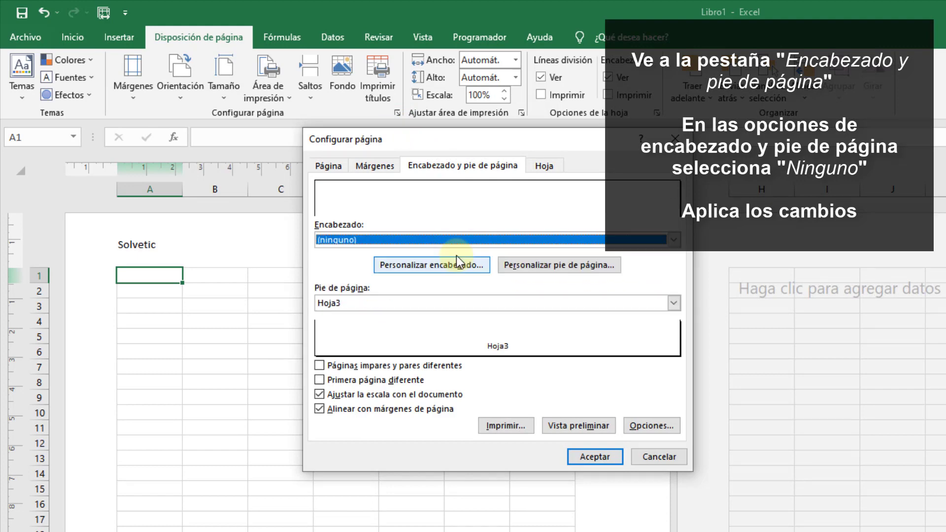
{"action": "left_click", "coordinate": [670, 308]}
{"action": "scroll", "coordinate": [433, 320], "scroll_direction": "up", "scroll_amount": 3}
{"action": "scroll", "coordinate": [428, 316], "scroll_direction": "up", "scroll_amount": 3}
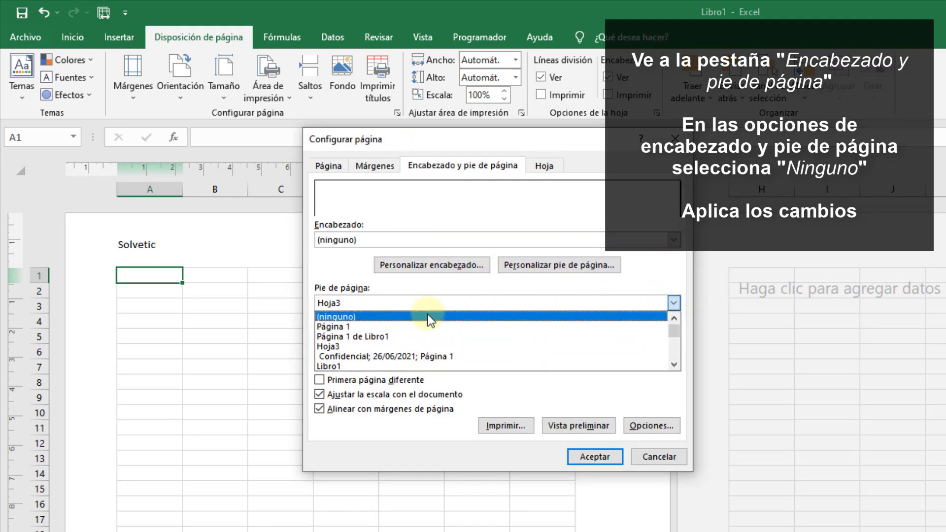
{"action": "left_click", "coordinate": [427, 317]}
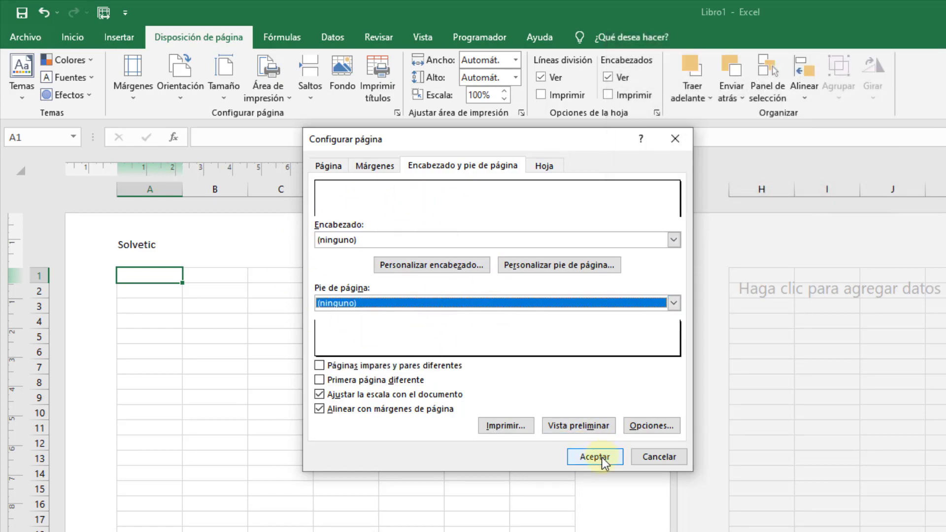
{"action": "left_click", "coordinate": [602, 457]}
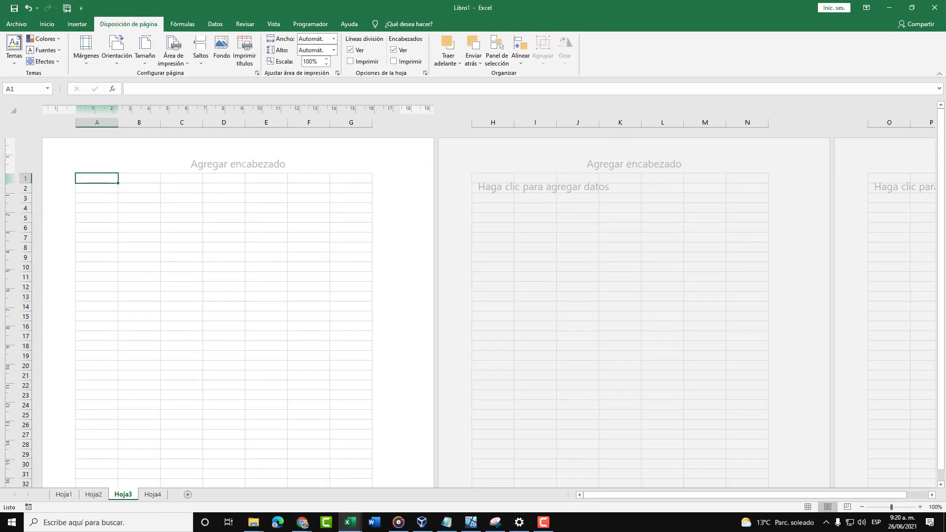